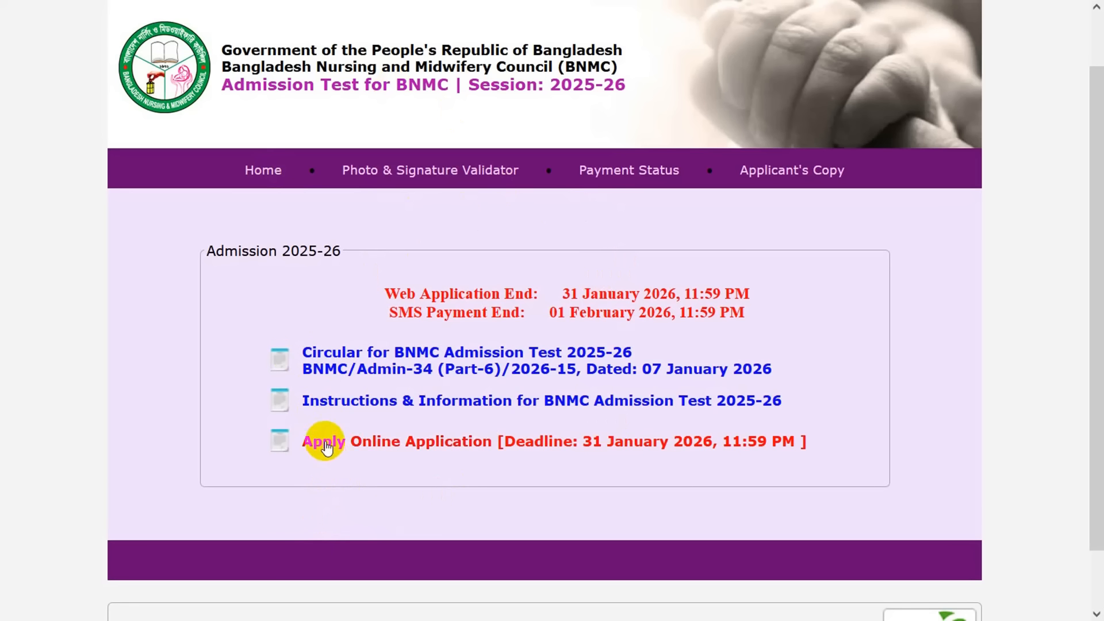
Open the online application form for the BNMC Admission Test 2025-26
left_click(381, 444)
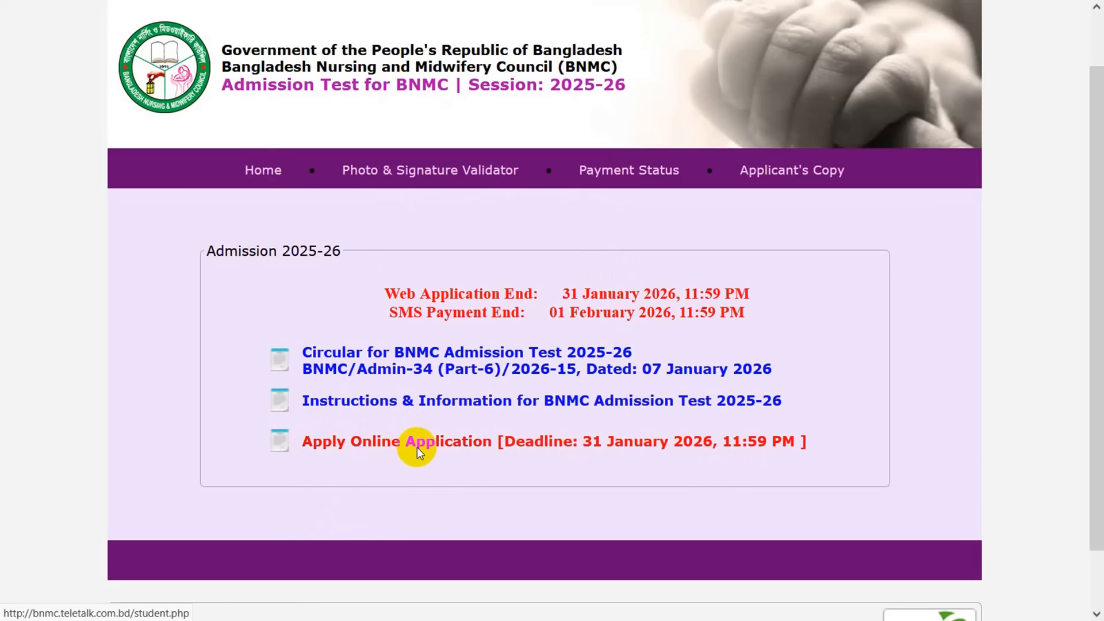
left_click(384, 448)
scroll(1096, 198, "down", 1)
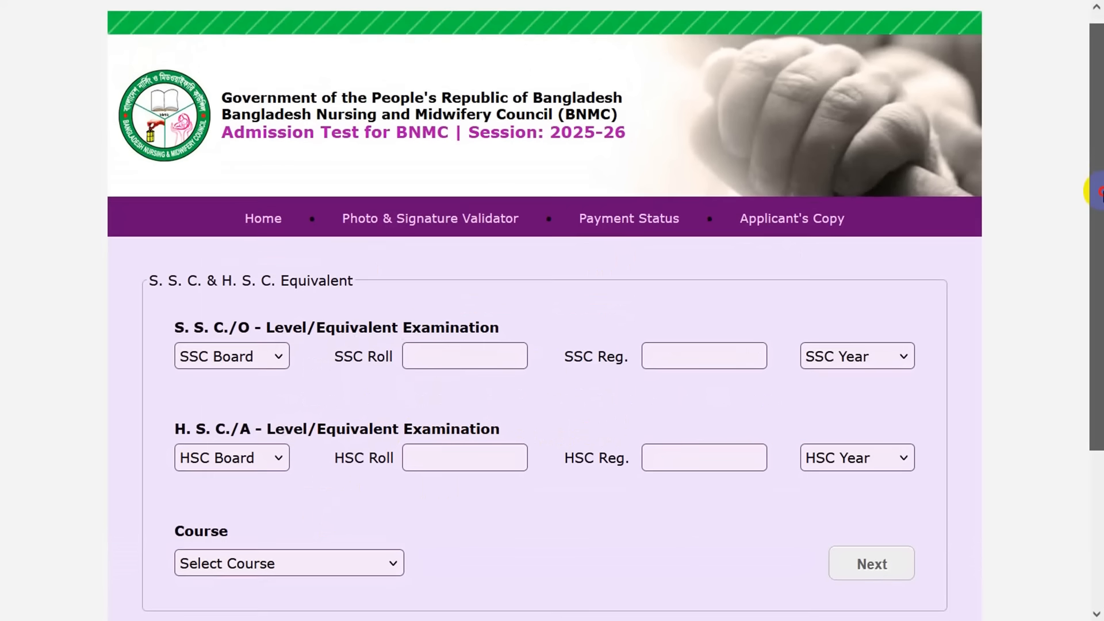
left_click_drag(1102, 199, 1102, 203)
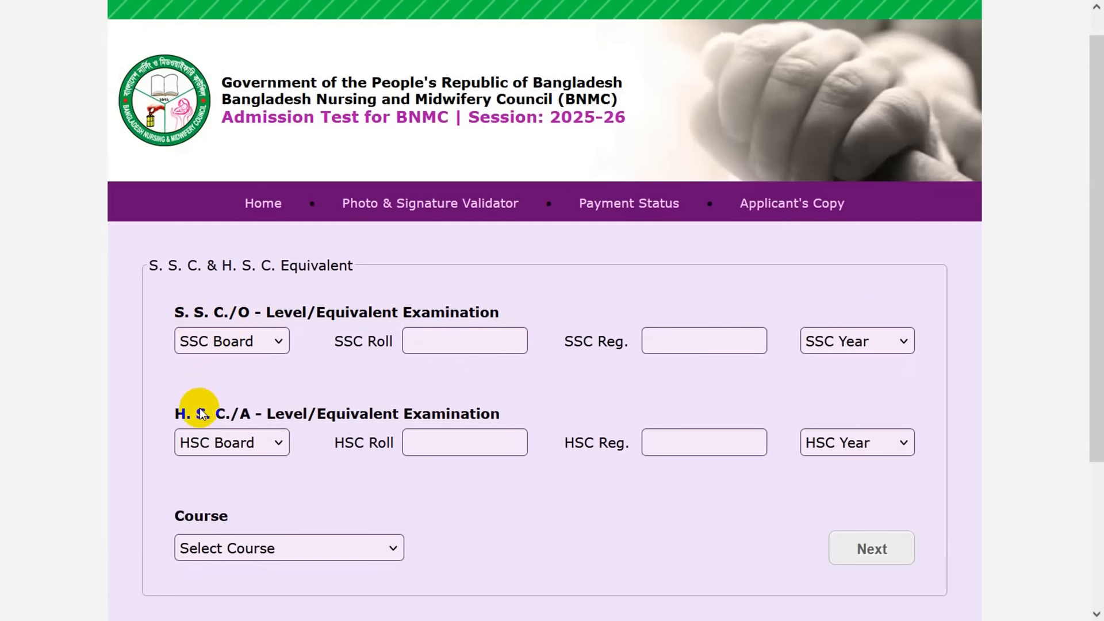
Set both the SSC board and the HSC board to Jessore
left_click(208, 344)
scroll(223, 273, "down", 1)
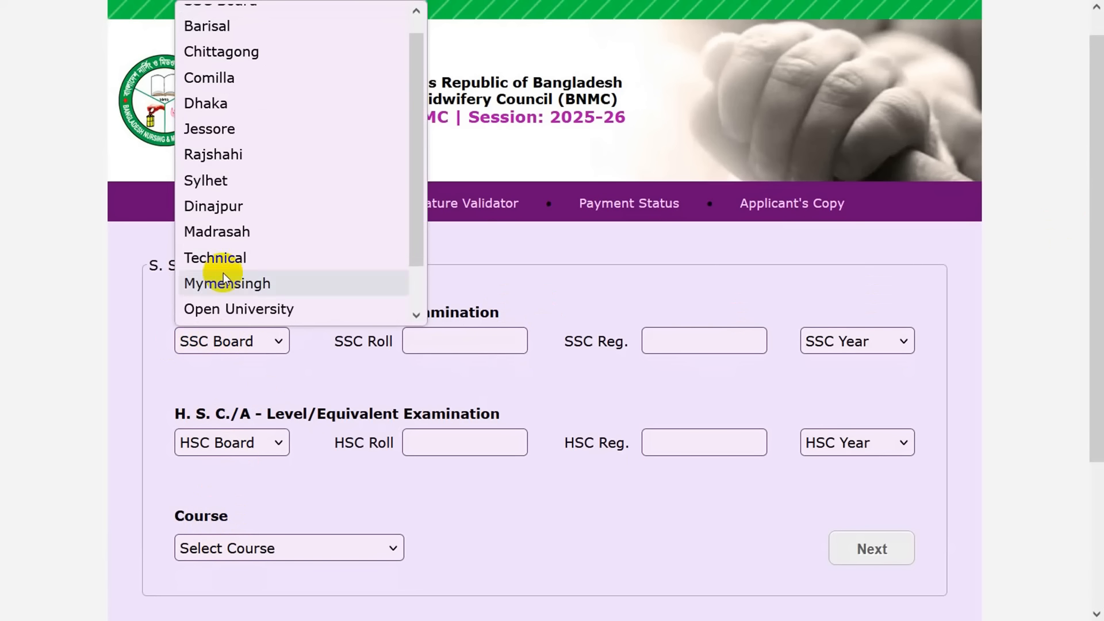
left_click(223, 135)
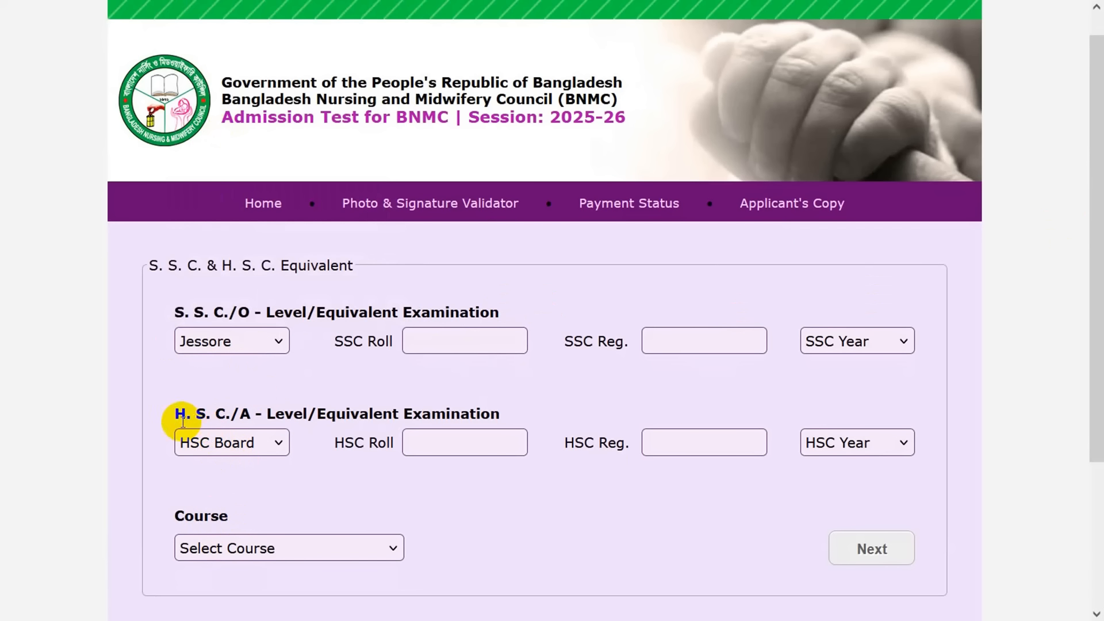
left_click(226, 447)
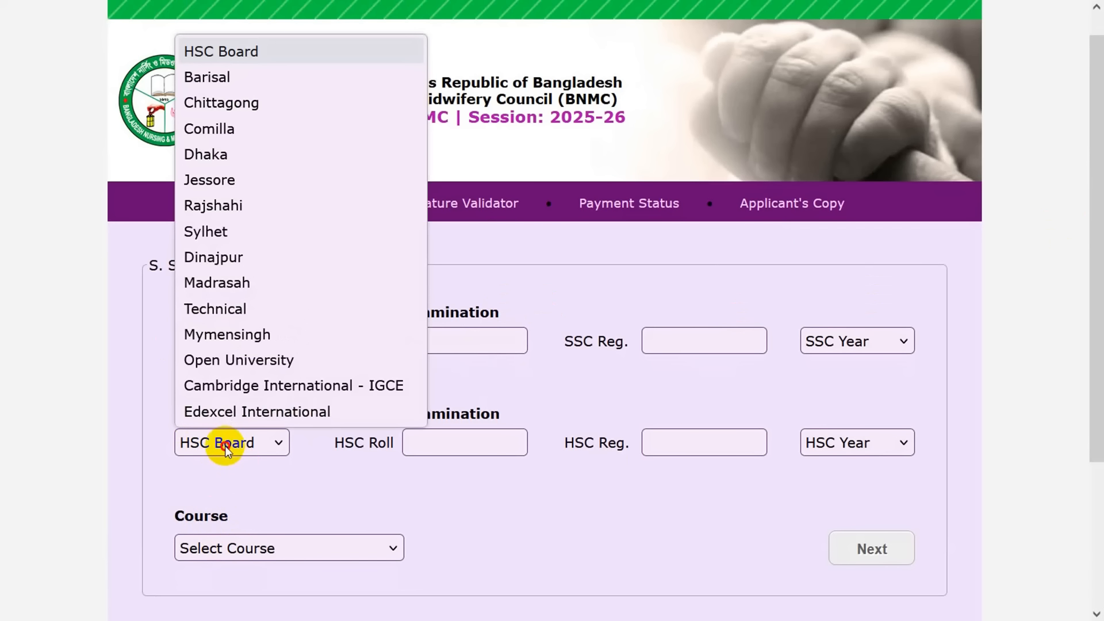
left_click(215, 178)
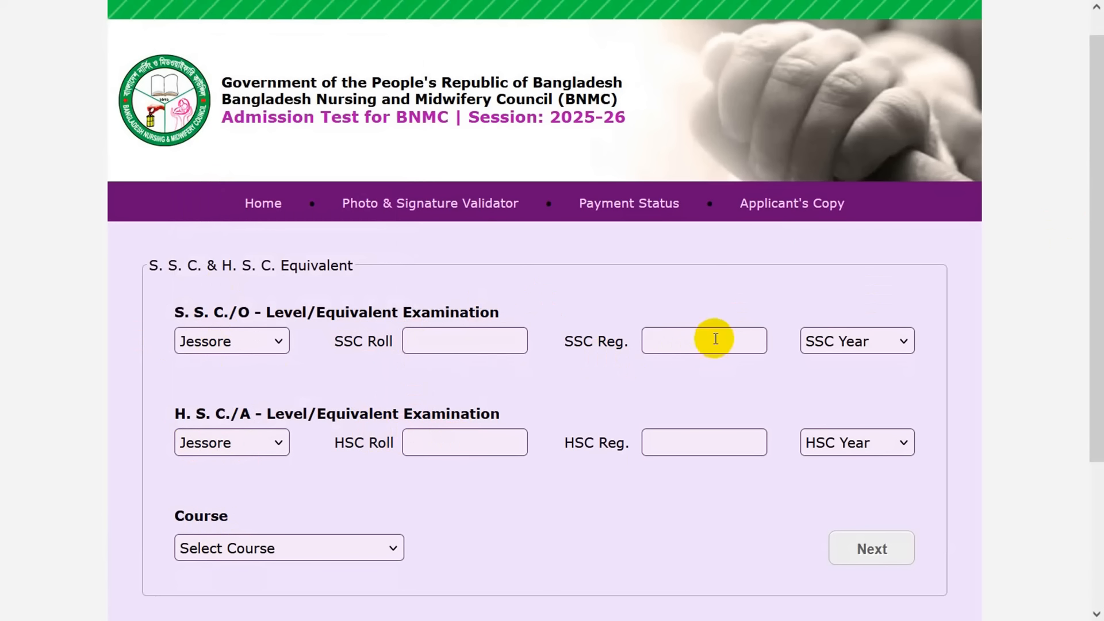
Set the SSC year to 2021 and the HSC year to 2023, and enter the roll and registration numbers for both examinations
left_click(861, 345)
left_click(834, 450)
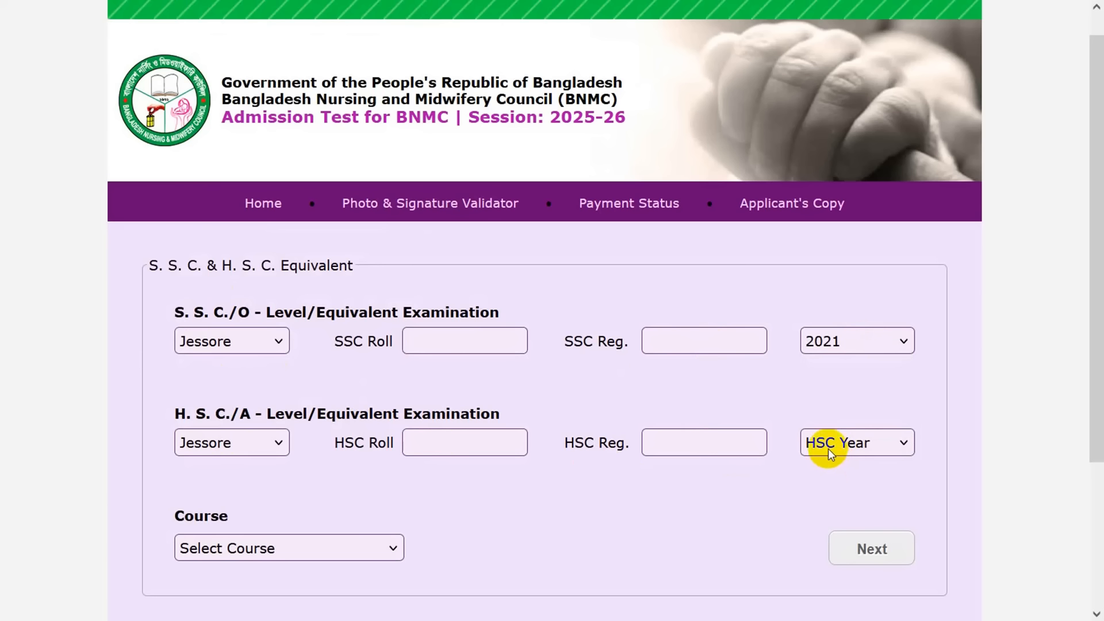
left_click(828, 448)
left_click(820, 545)
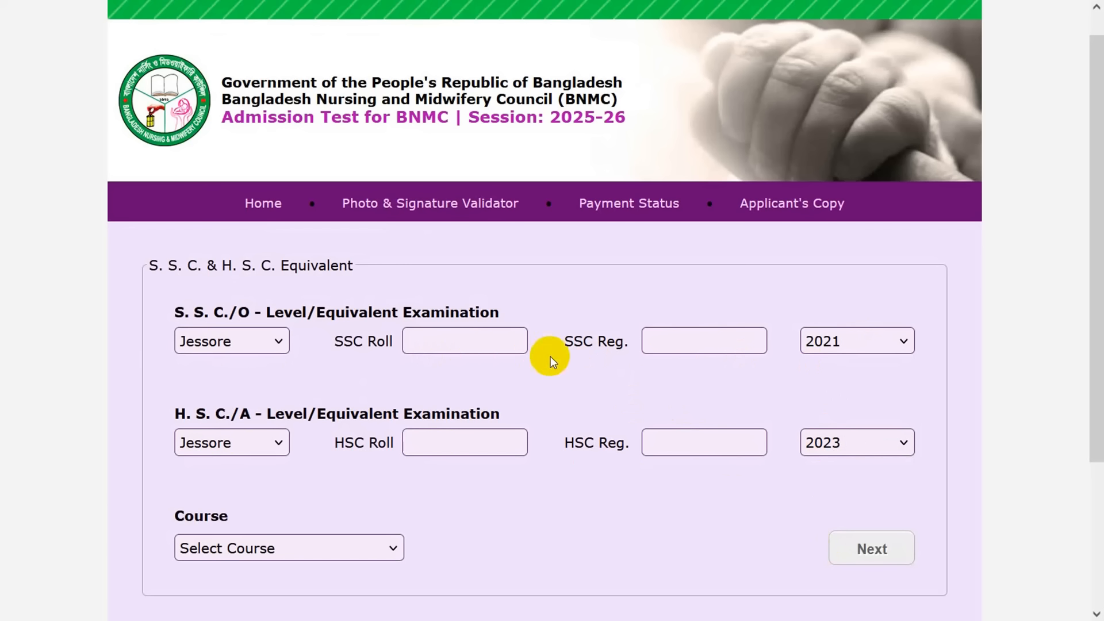
left_click(459, 346)
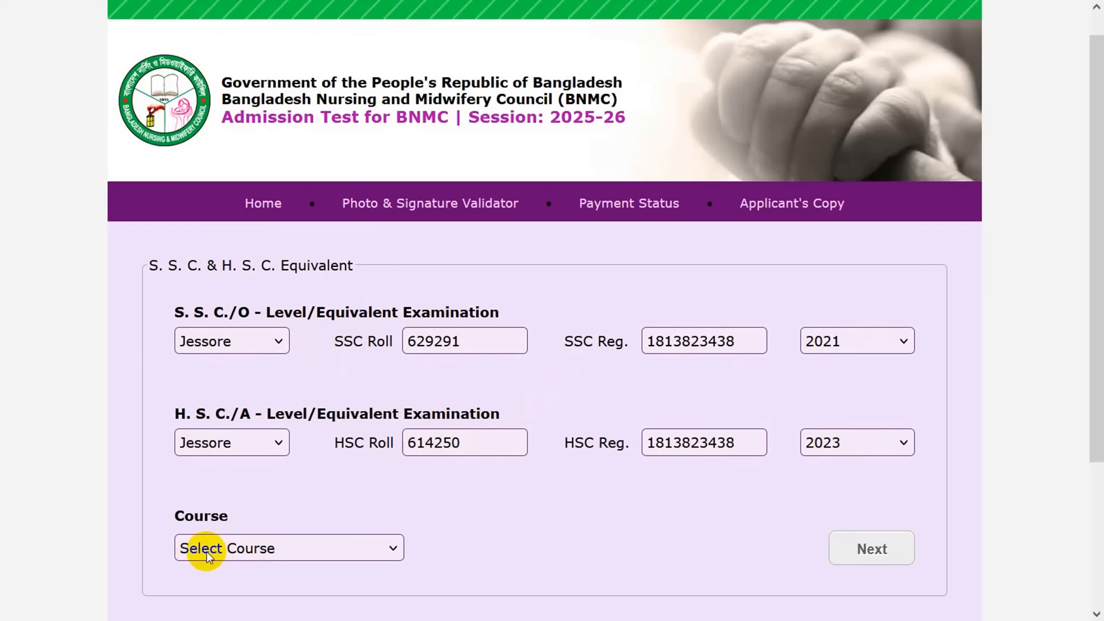
Choose the Diploma in Nursing Science & Midwifery course and continue to the applicant details form
left_click(274, 550)
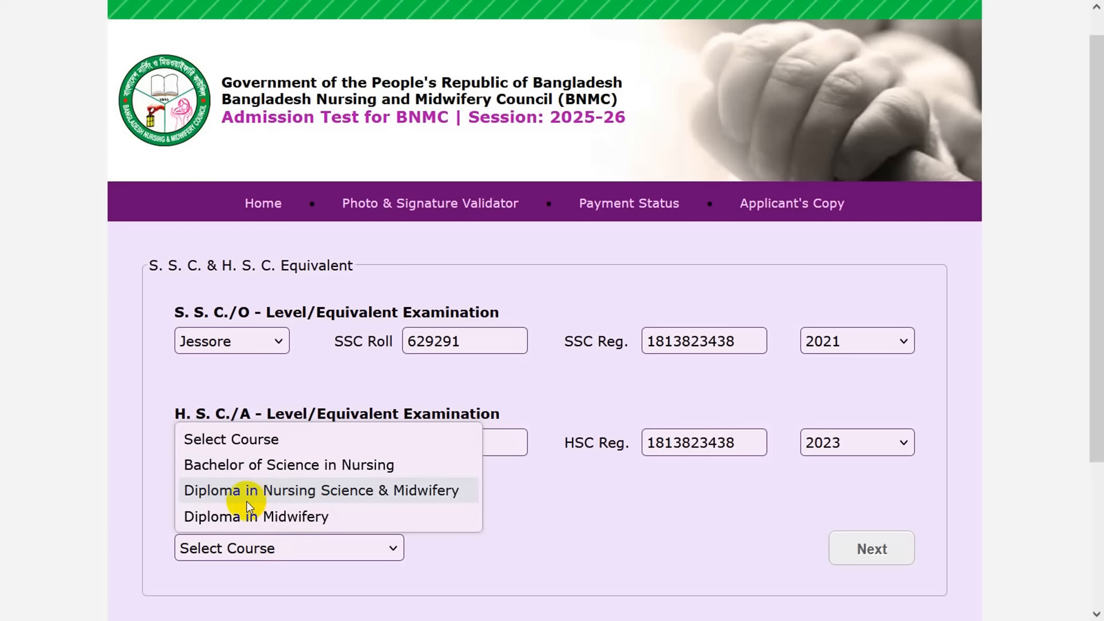
left_click(359, 496)
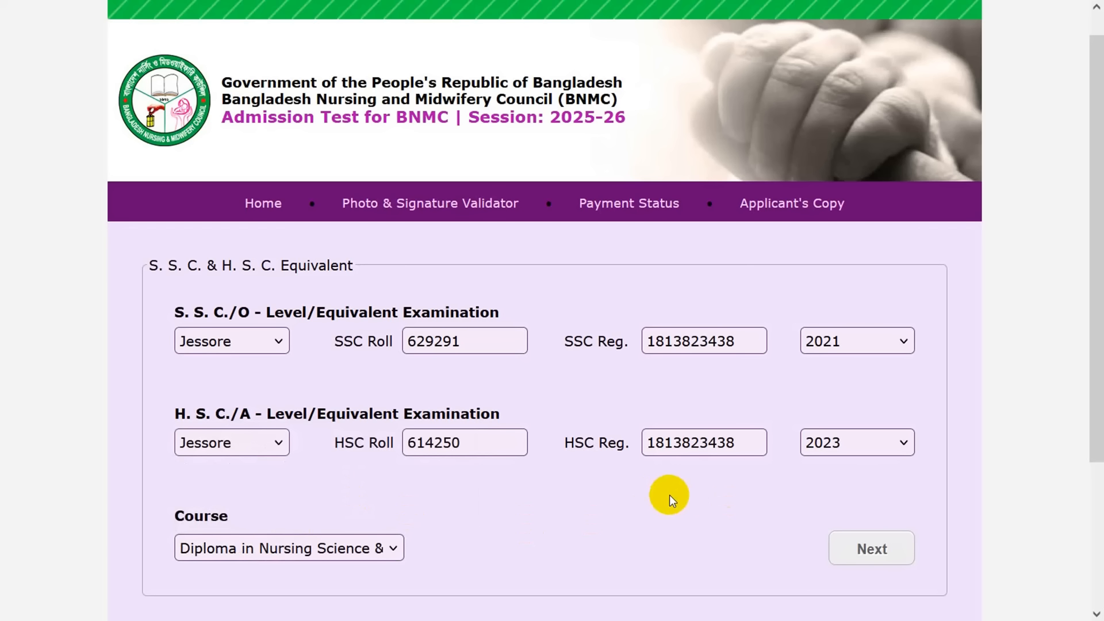
left_click(865, 547)
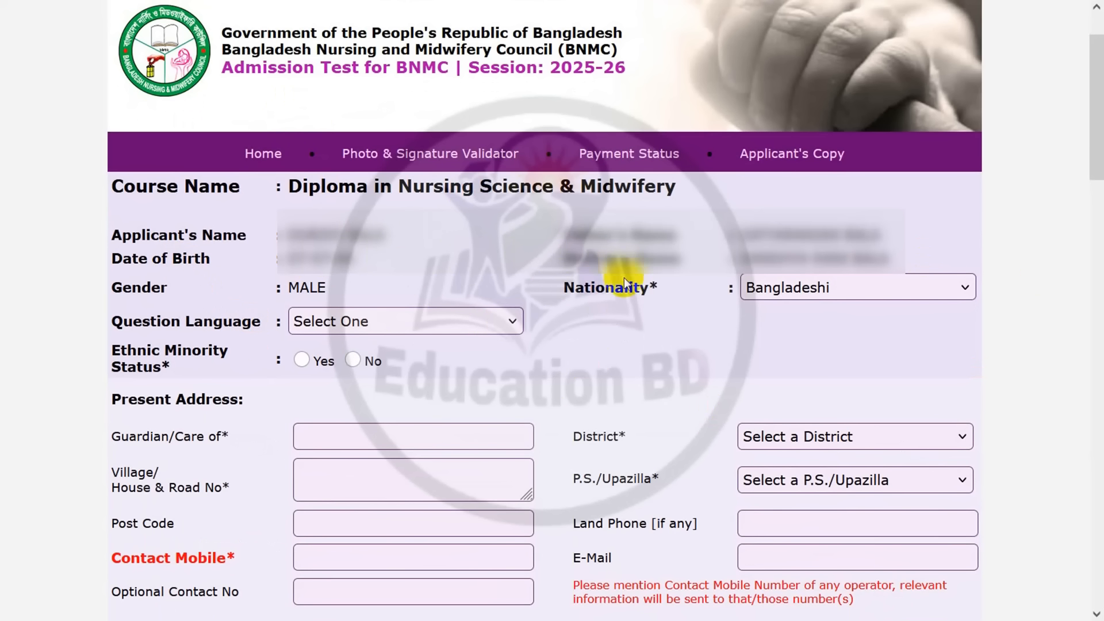
Complete the applicant details with nationality Bangladeshi, question language Bengali and ethnic minority status No
left_click(794, 288)
left_click(796, 325)
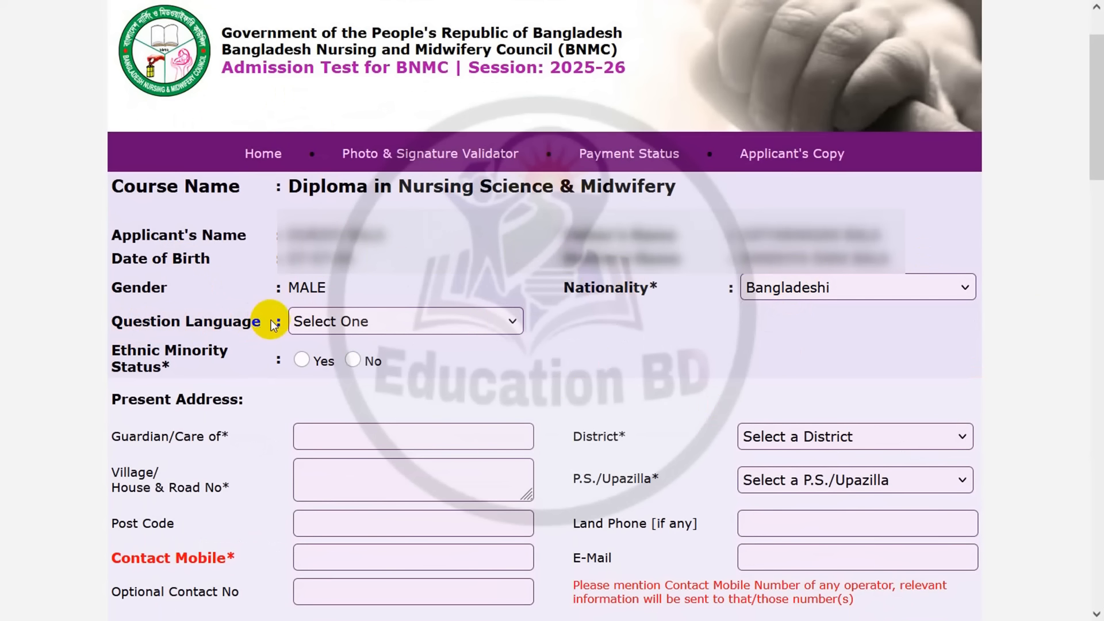
left_click(346, 320)
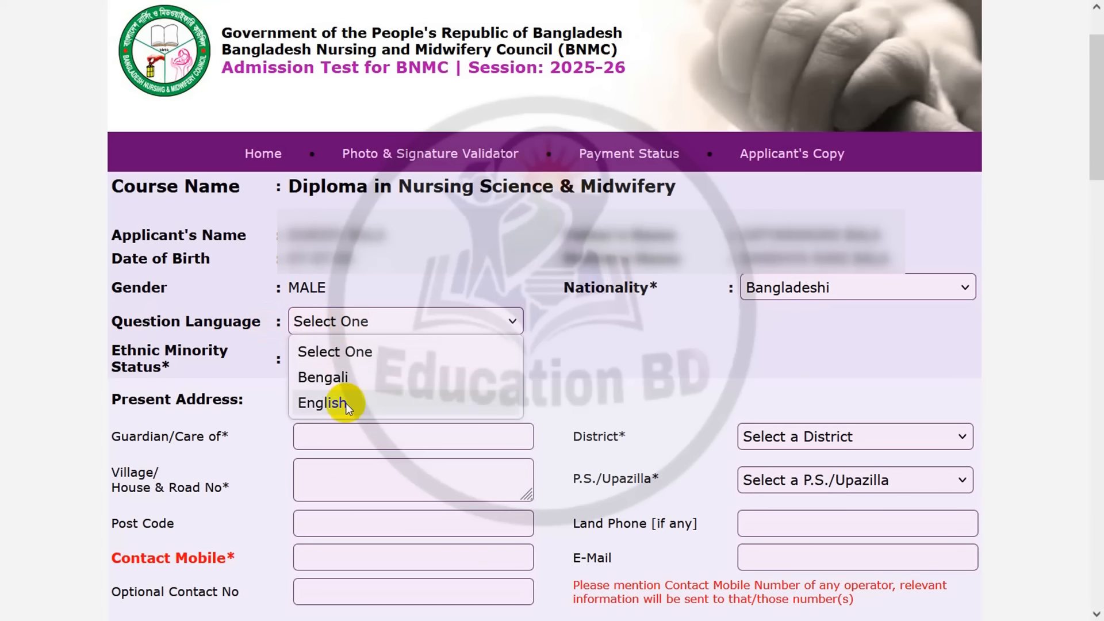
left_click(311, 384)
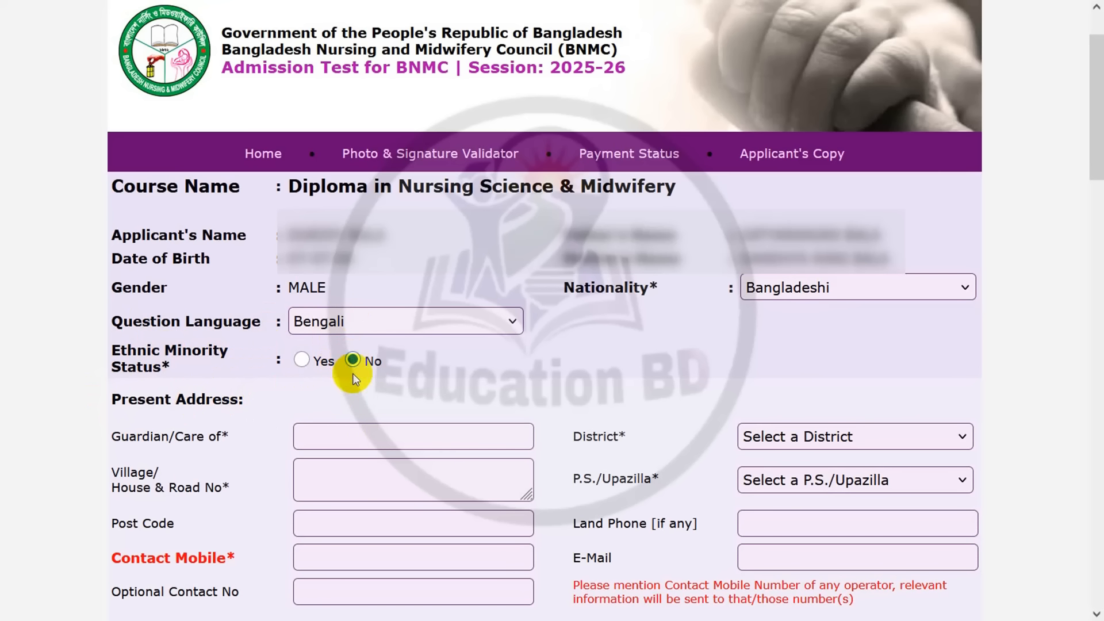
left_click(300, 360)
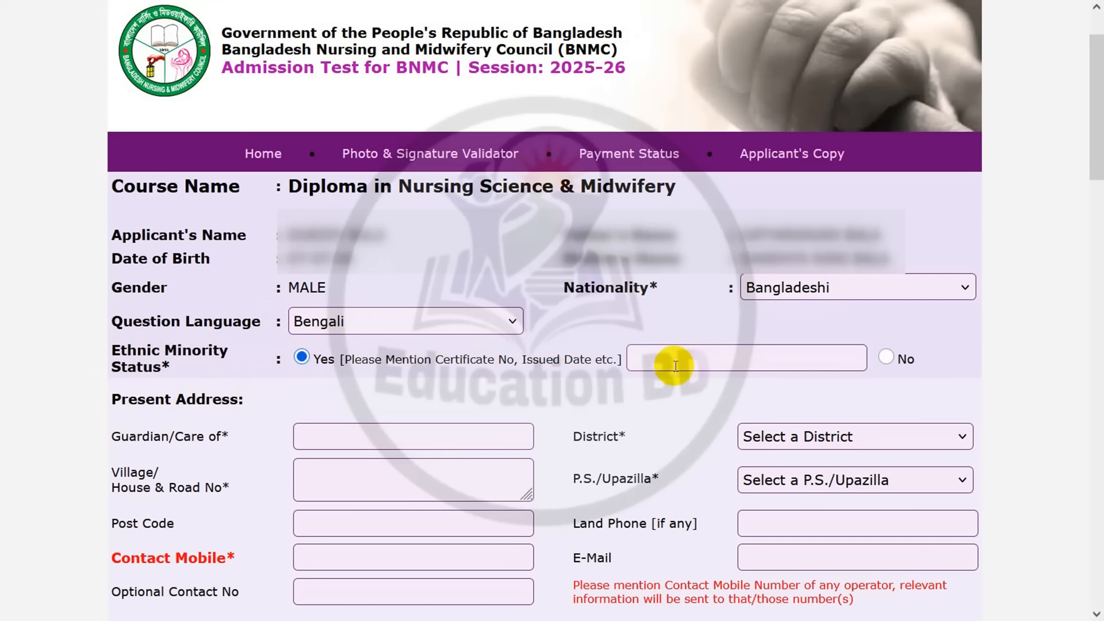
left_click(886, 362)
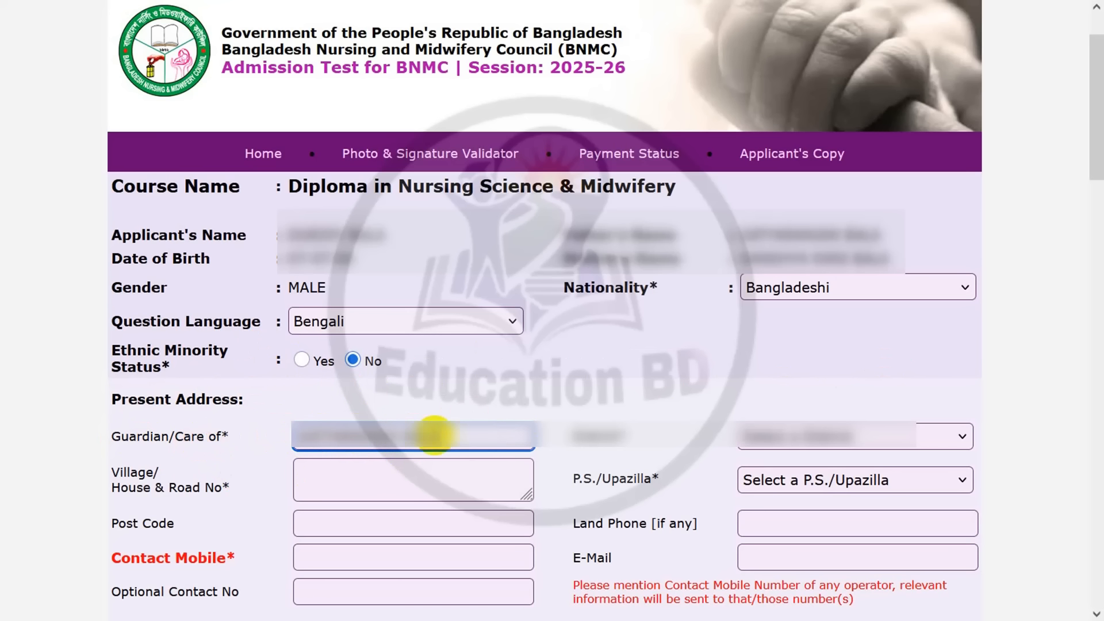
Fill in the present address with the guardian's name, district, upazilla, village, post code, contact mobile number and e-mail
left_click(223, 436)
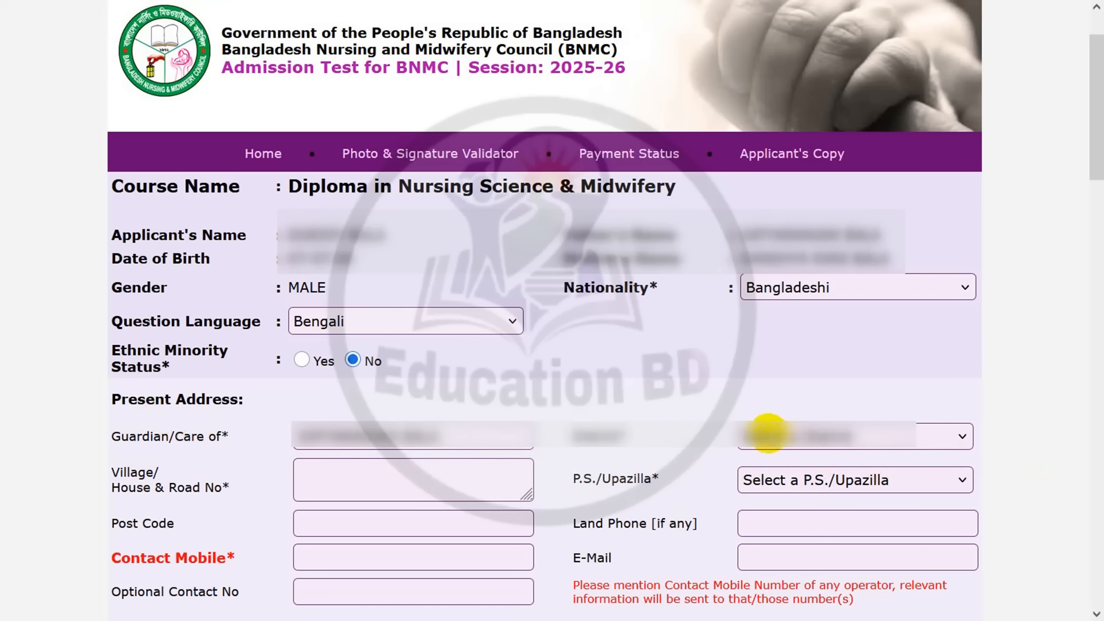
left_click(813, 433)
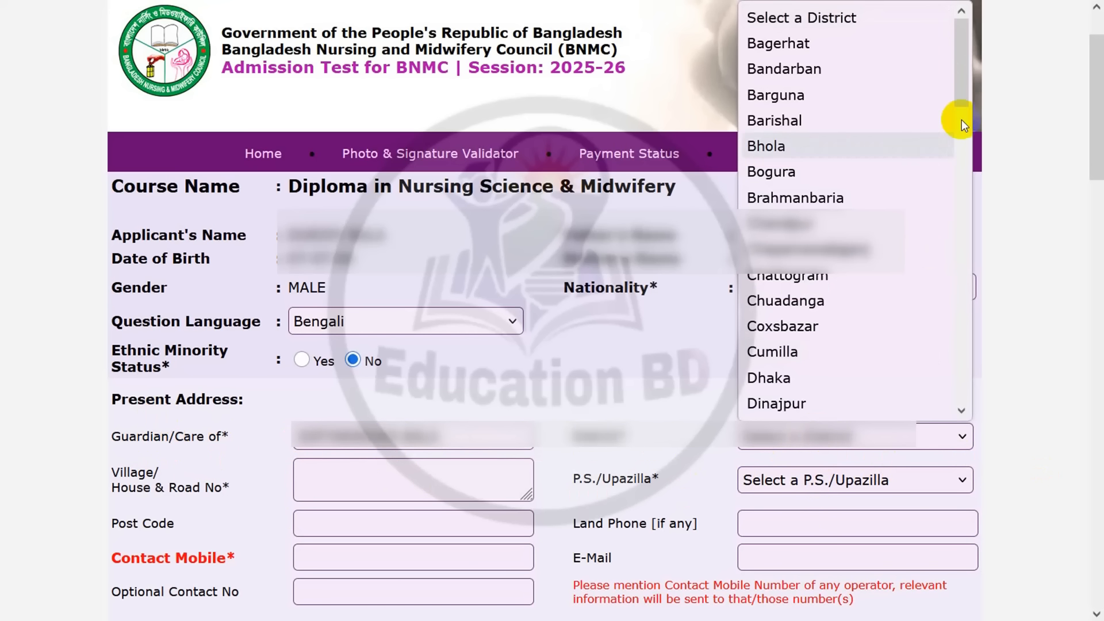
left_click_drag(965, 62, 944, 40)
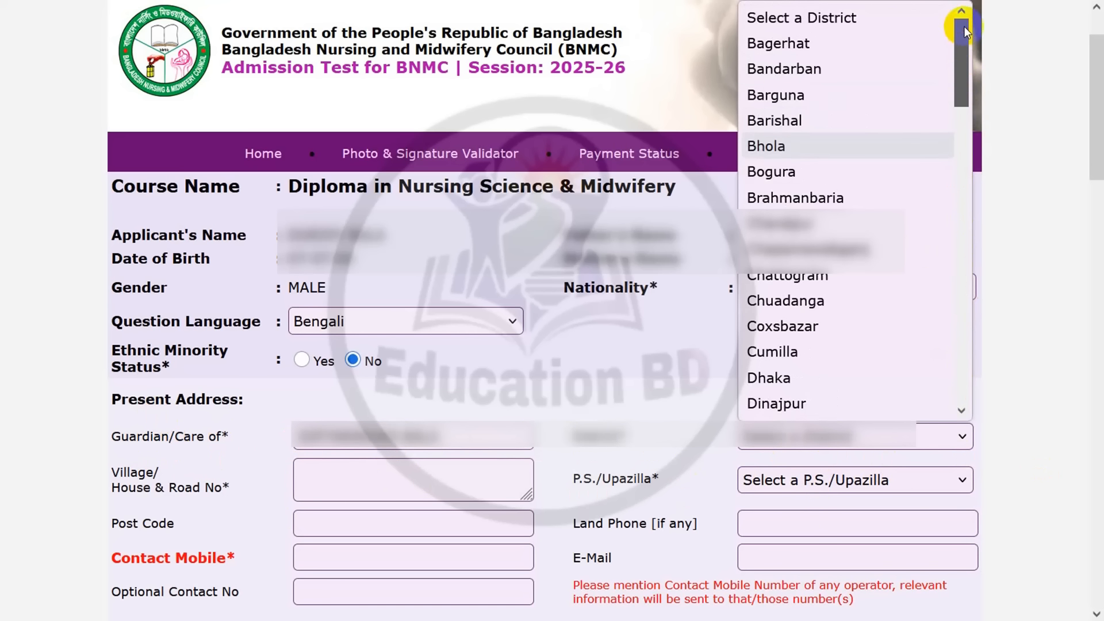
left_click_drag(963, 85, 939, 337)
left_click(805, 350)
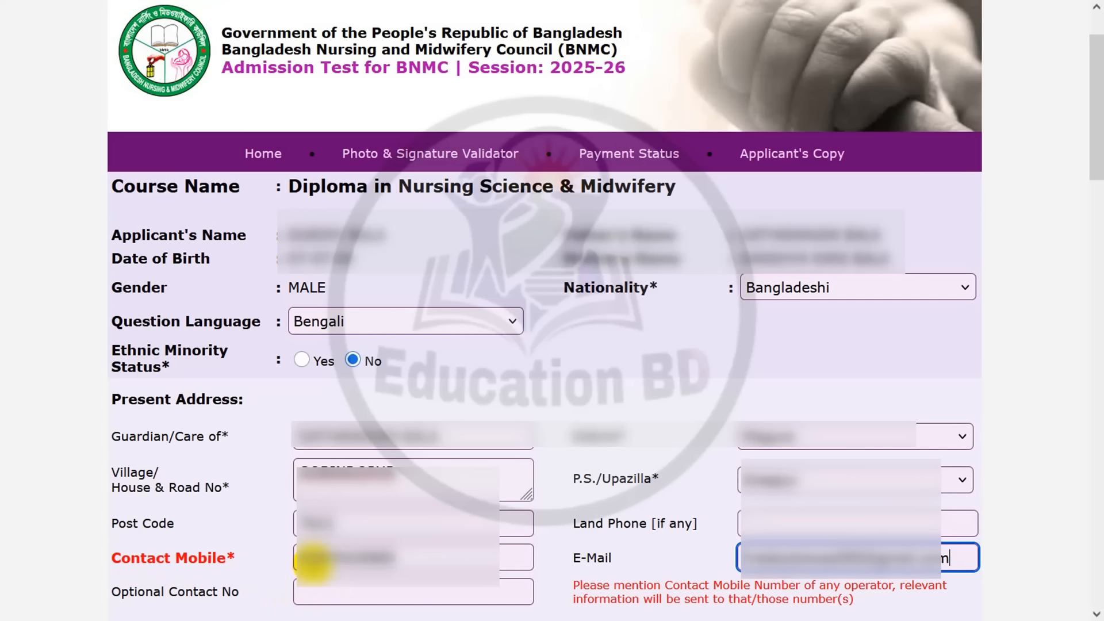
Mark the permanent address as the same as the present address
scroll(380, 573, "down", 10)
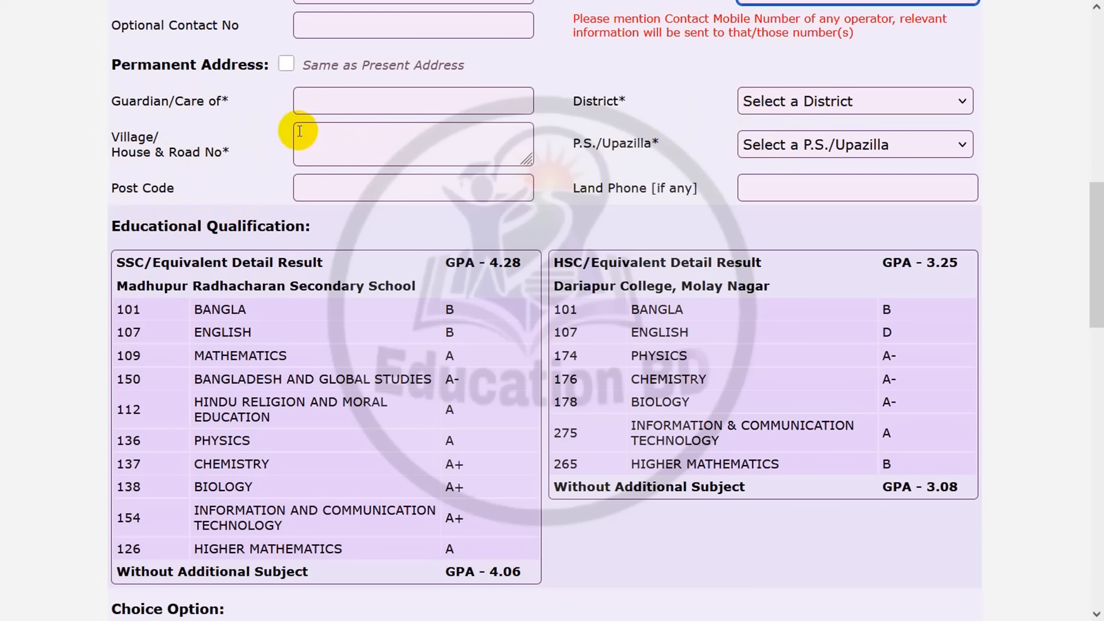
left_click(286, 65)
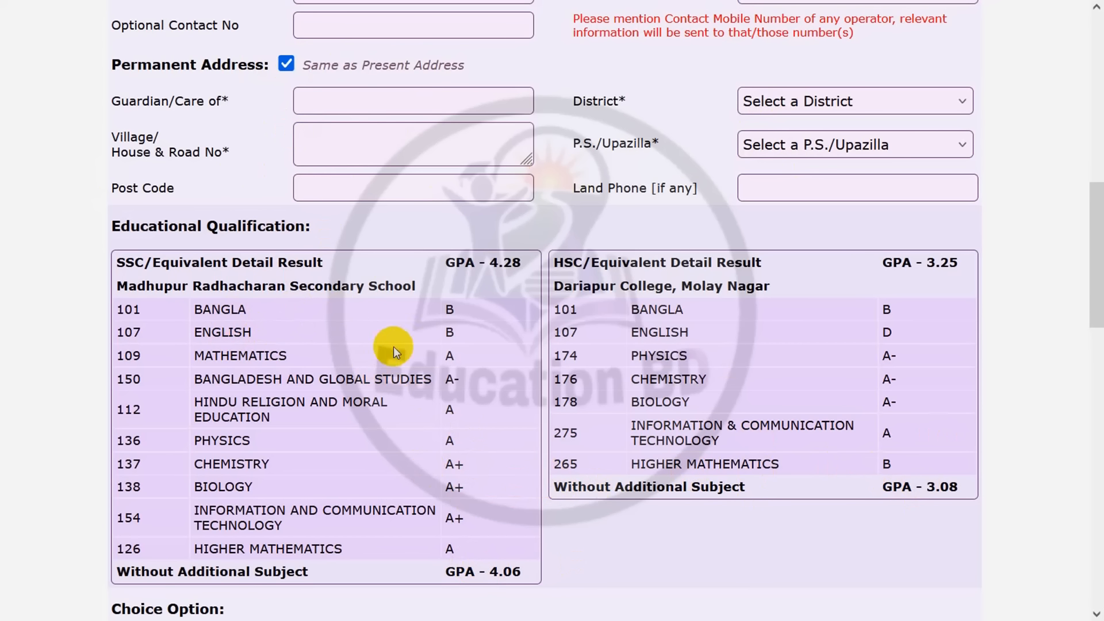
Add Nursing College Mitford, Dhaka as the first college choice in the Choice Option section
scroll(398, 352, "down", 10)
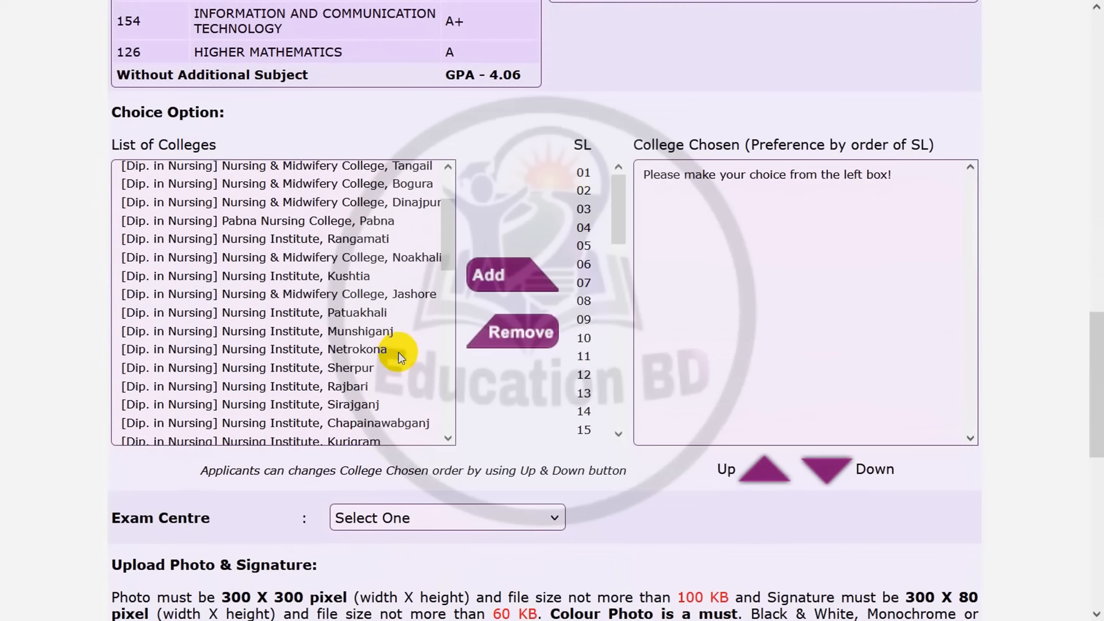
scroll(382, 262, "up", 3)
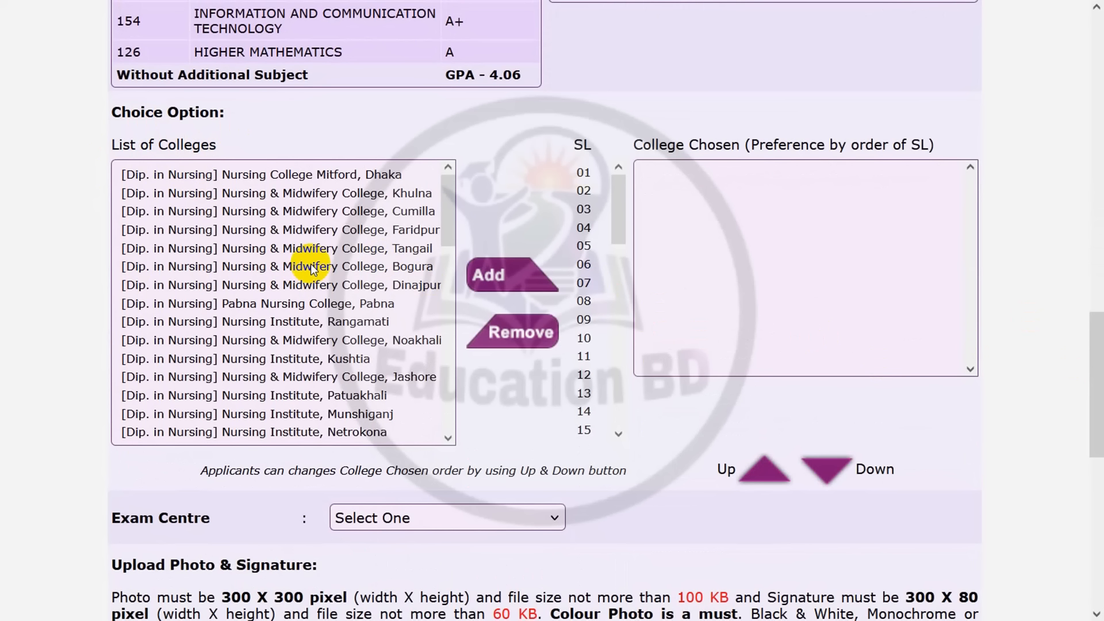
left_click_drag(448, 230, 447, 183)
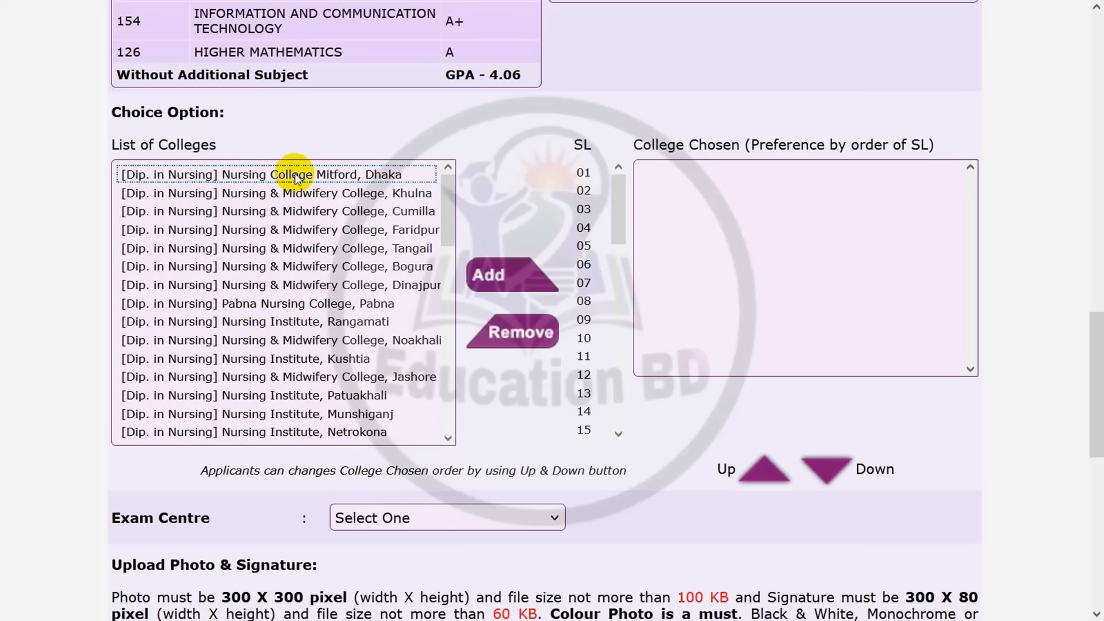
left_click(318, 177)
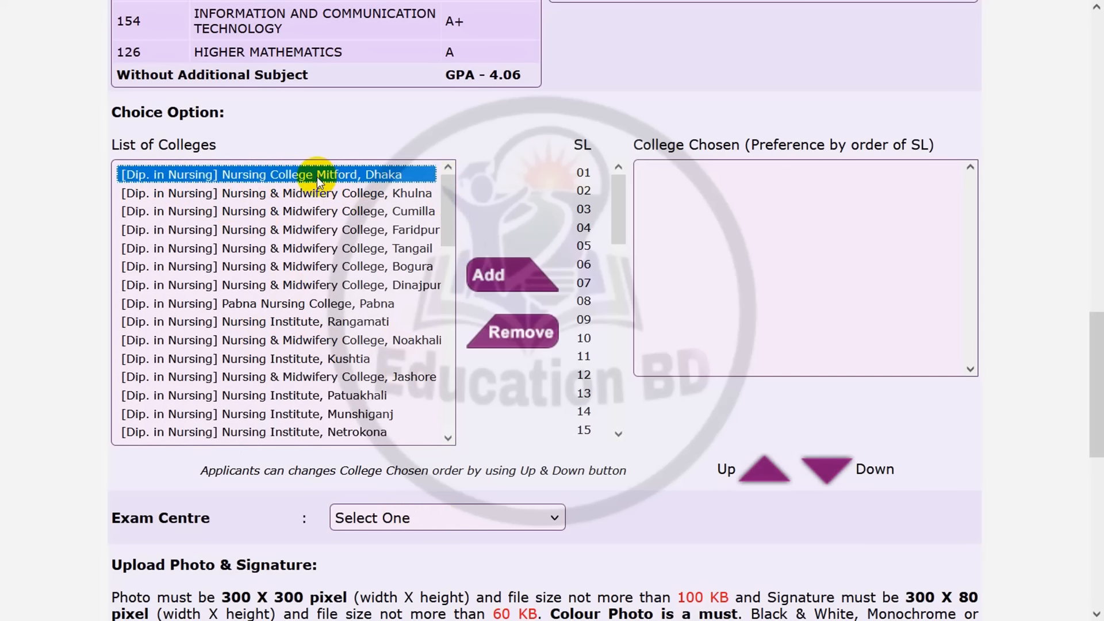
left_click(490, 274)
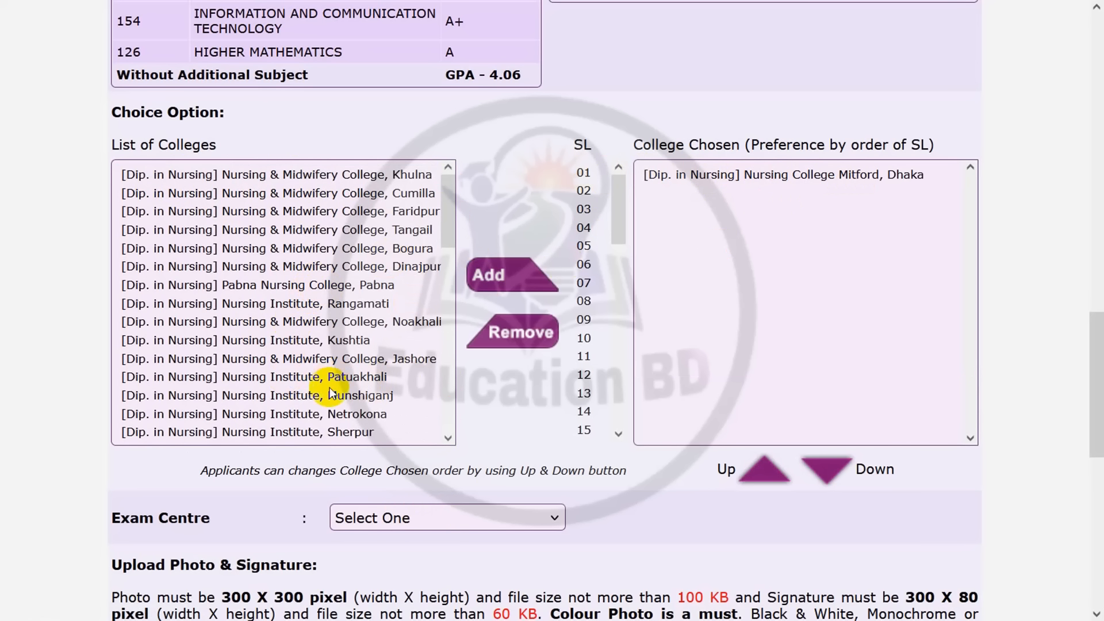
Add the Nursing & Midwifery Colleges of Khulna and Cumilla as the second and third college choices
left_click(367, 175)
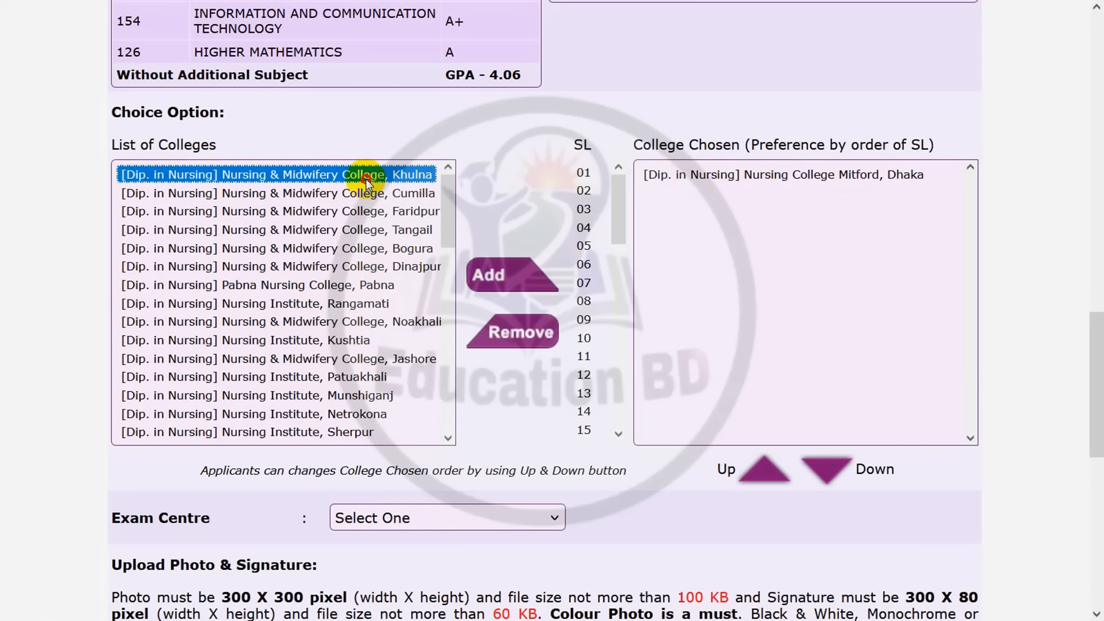
left_click(493, 278)
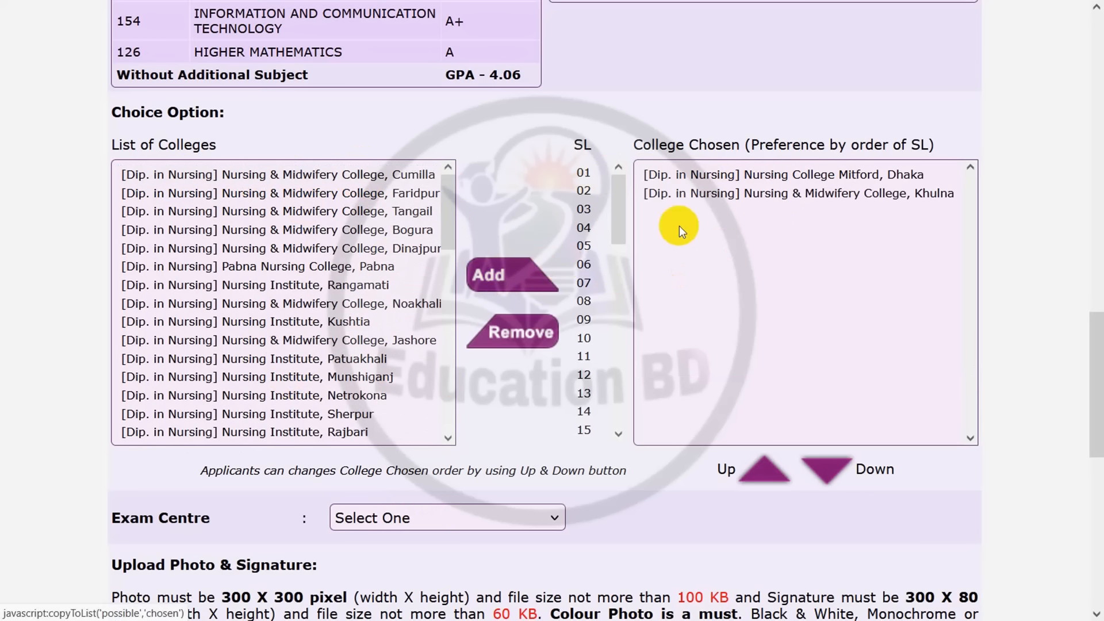
left_click(347, 176)
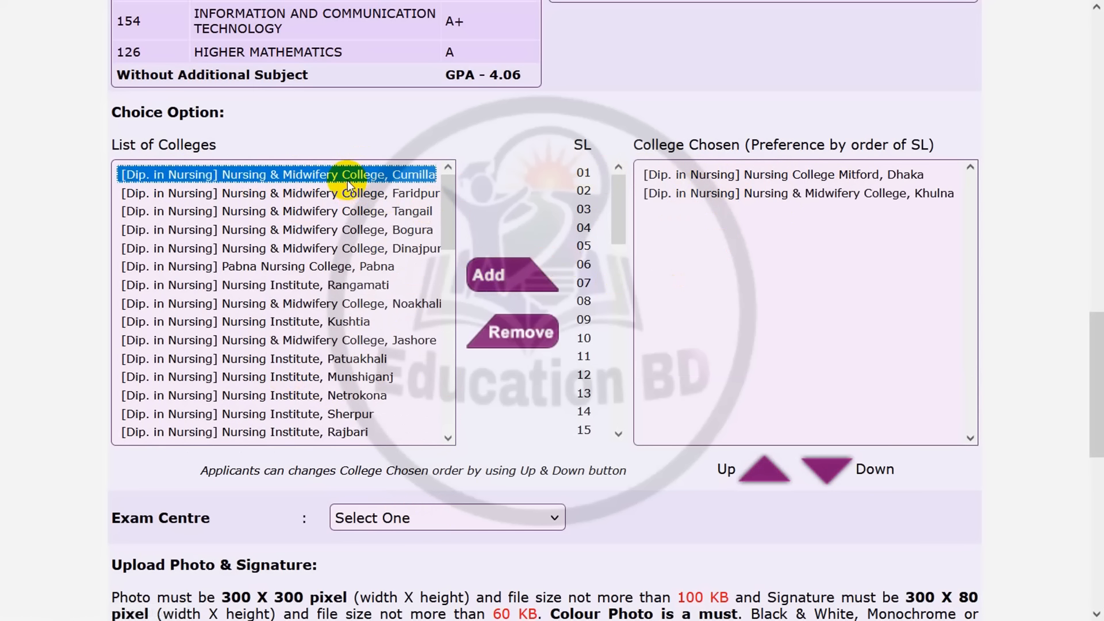
left_click(539, 283)
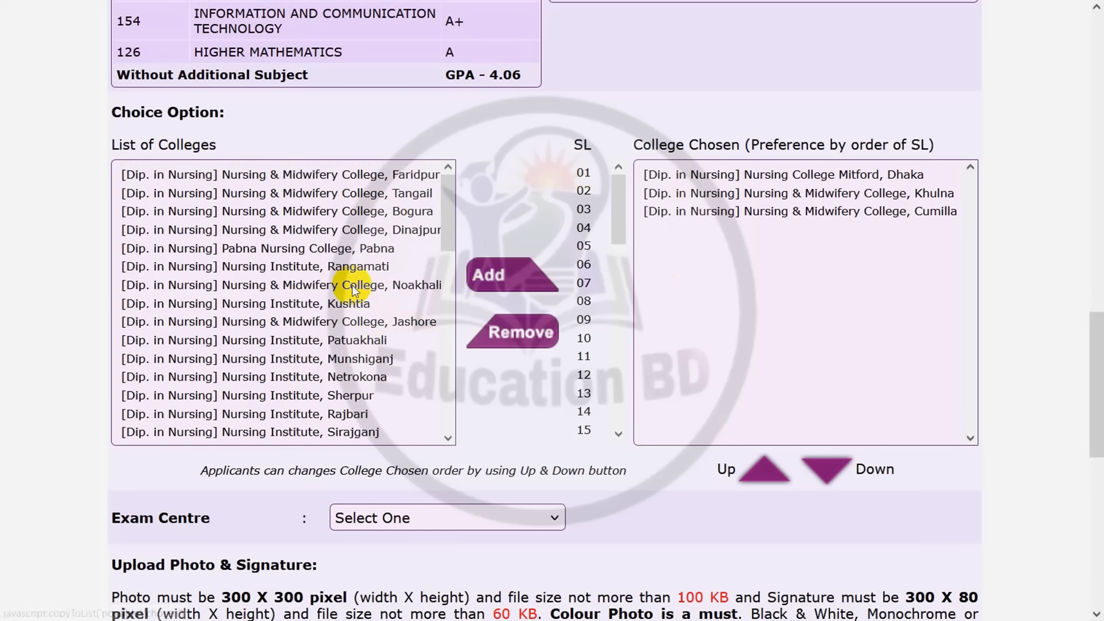
Add the Nursing Institutes of Rangamati, Munshiganj, Sherpur and Rajbari as the next college choices, followed by all remaining colleges
left_click(352, 267)
left_click(522, 285)
left_click(364, 339)
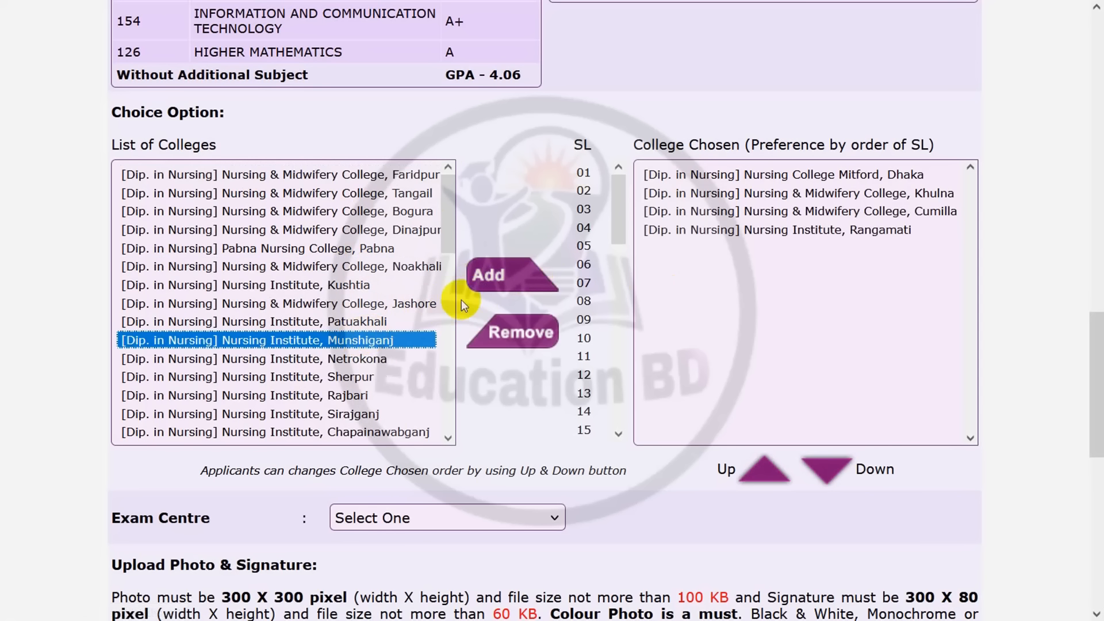
left_click(480, 278)
left_click(348, 360)
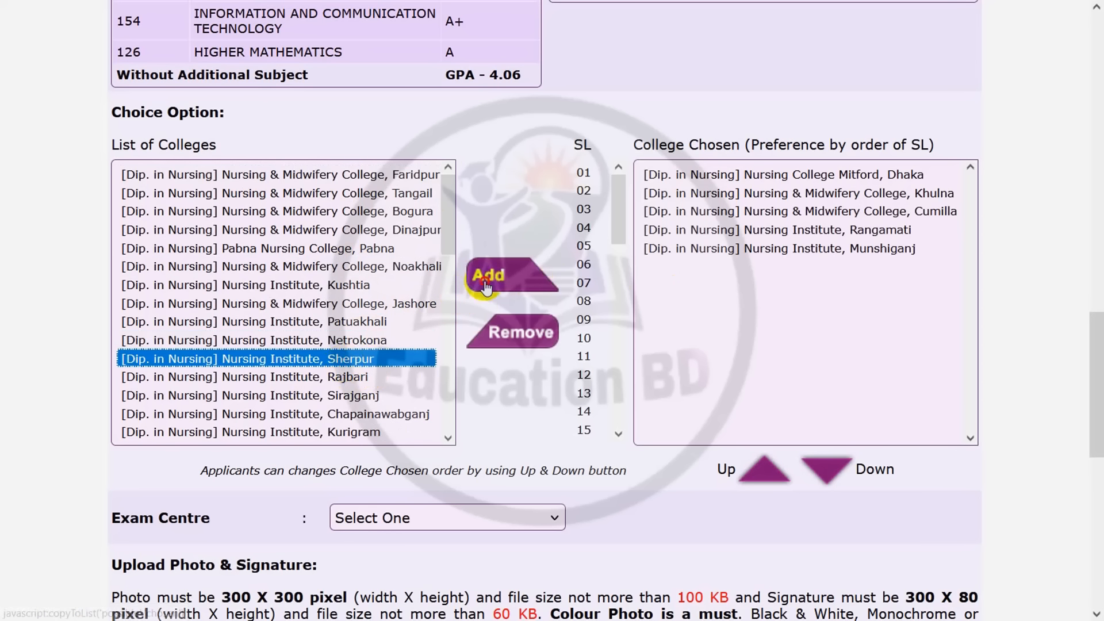
left_click(482, 279)
left_click(352, 360)
left_click(515, 284)
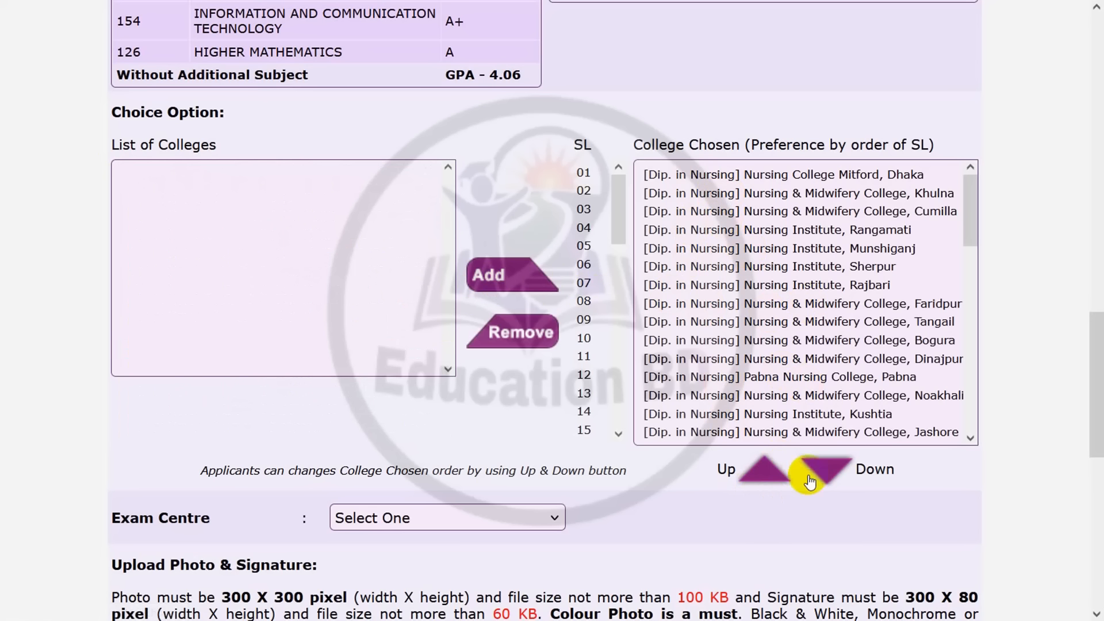
Move Nursing College Mitford, Dhaka down one place in the preference order and back up to first
left_click(837, 174)
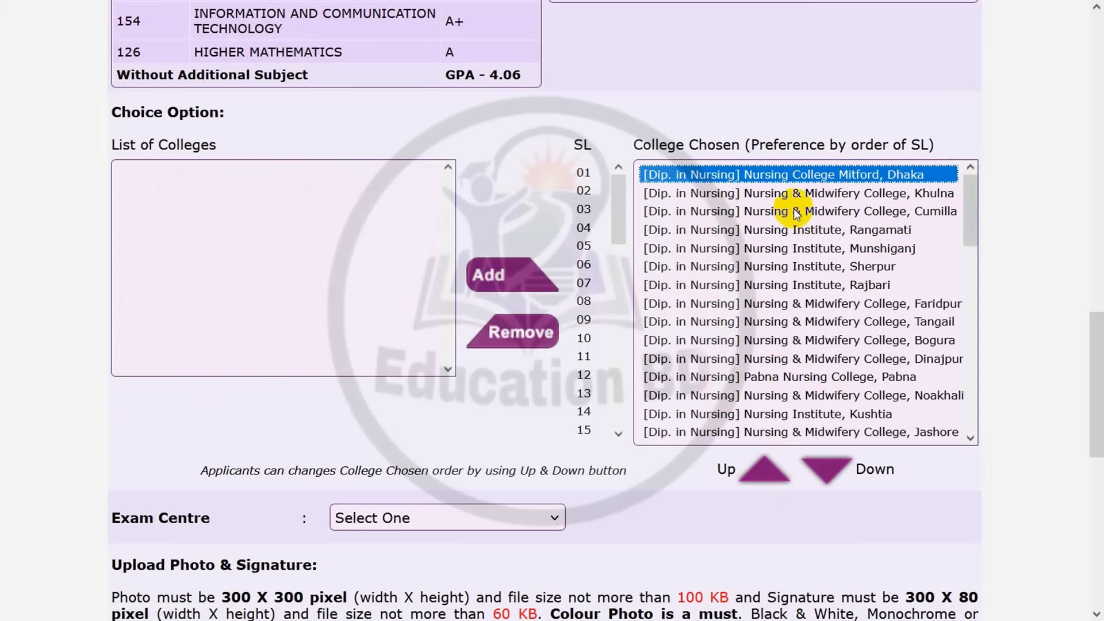
left_click(827, 470)
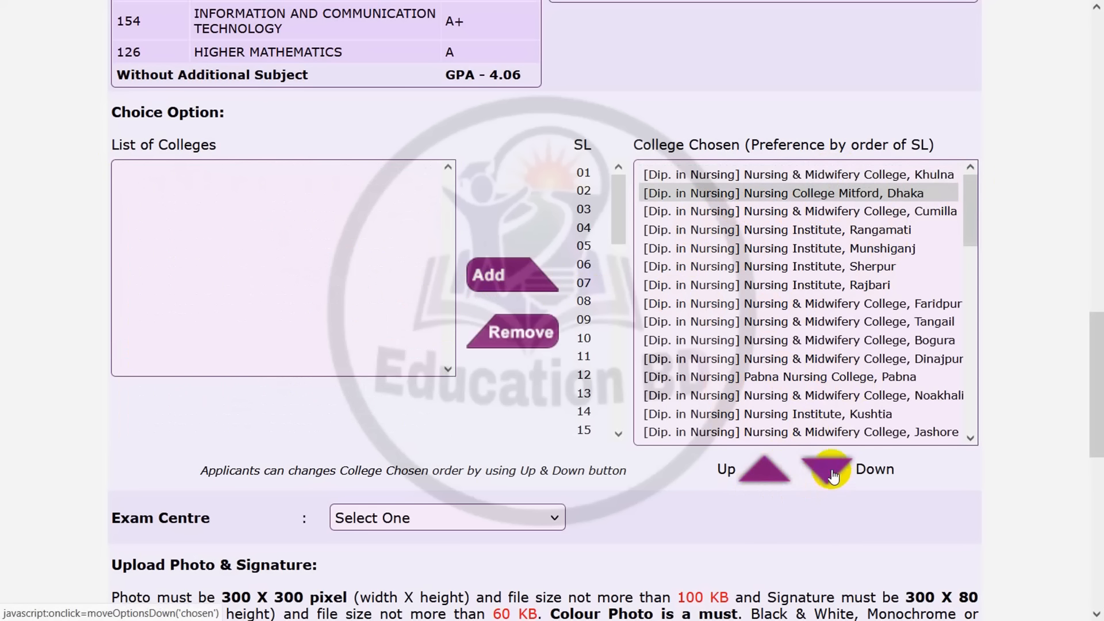
left_click(831, 194)
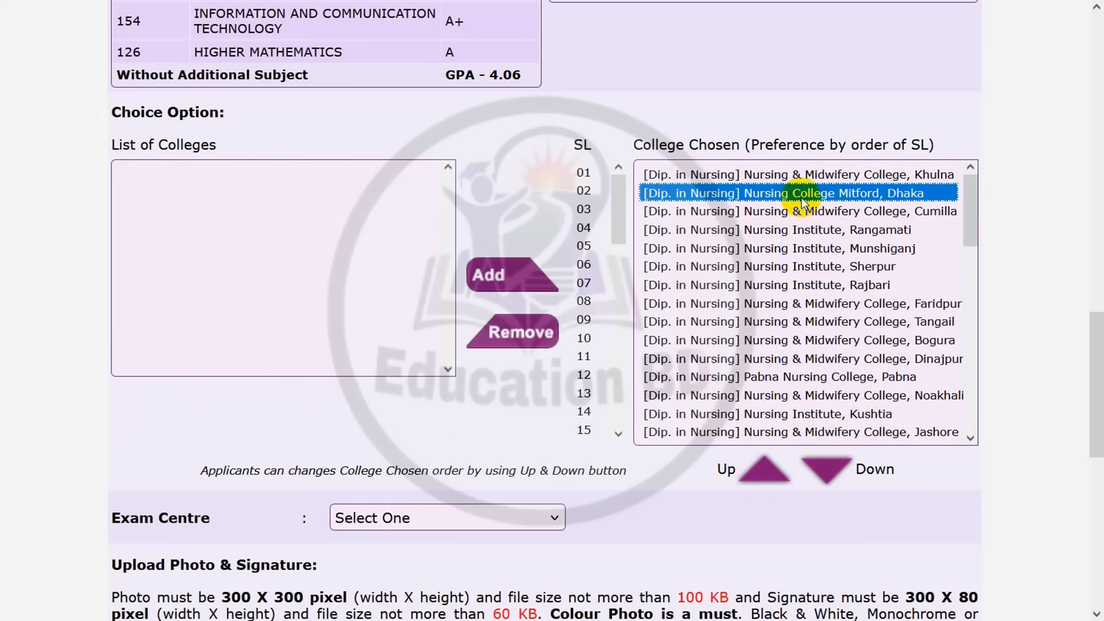
left_click(759, 474)
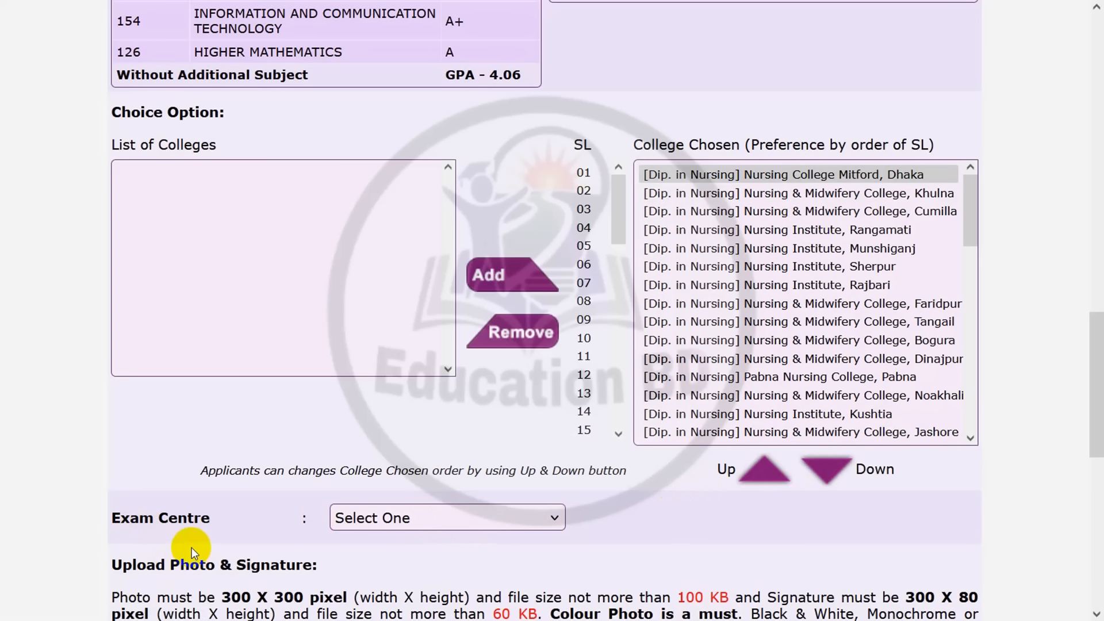
Choose [5] Nursing and Midwifery College, Khulna as the exam centre
left_click(373, 520)
scroll(562, 236, "down", 1)
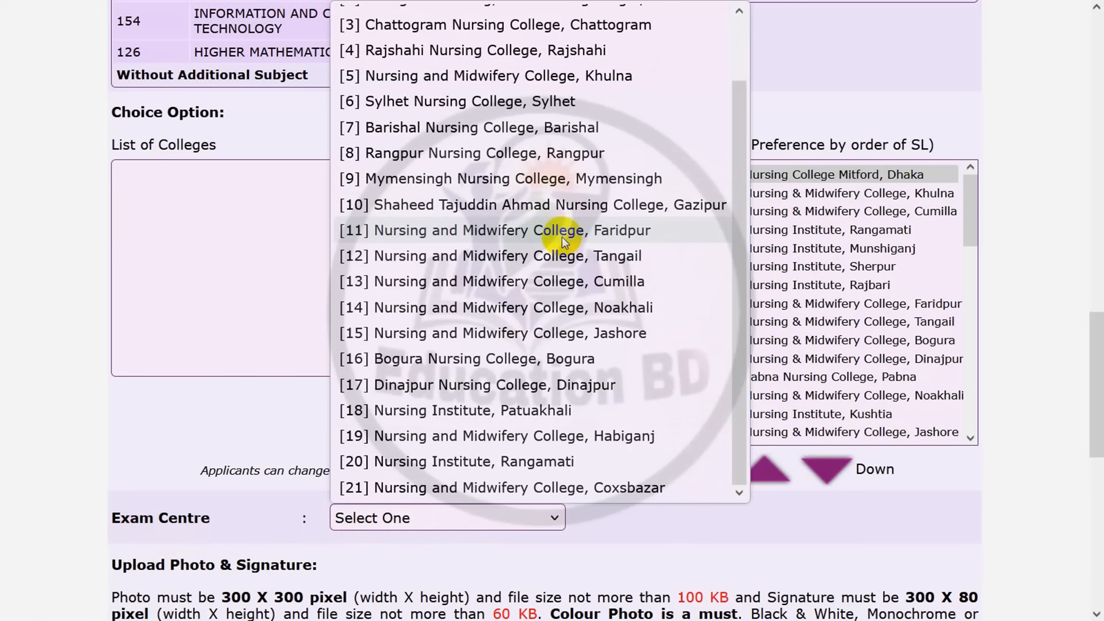
scroll(541, 279, "up", 1)
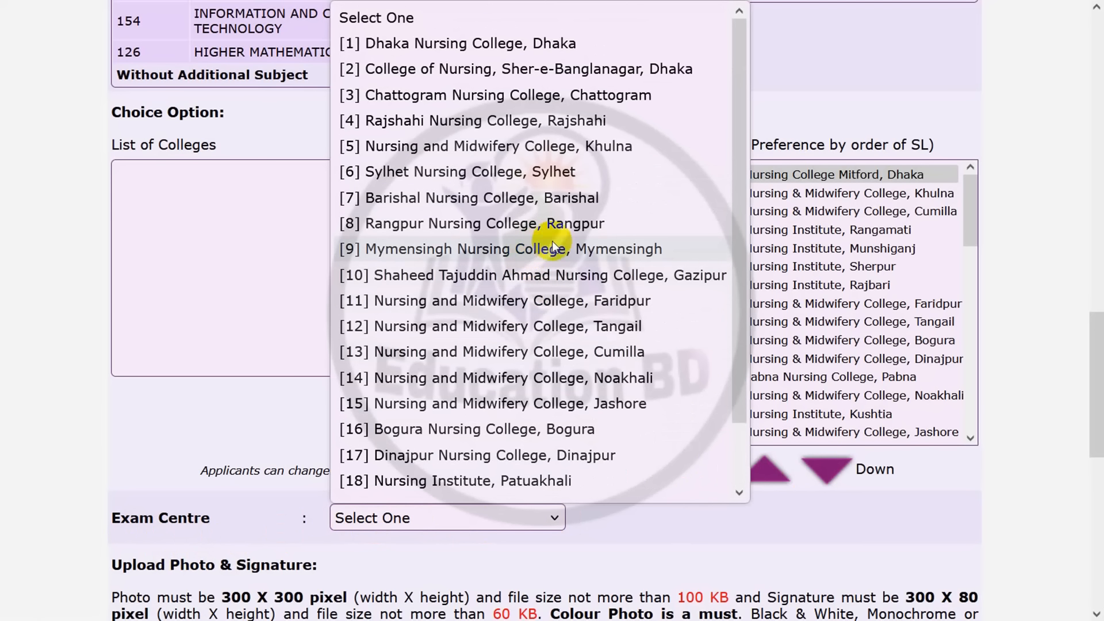
left_click(543, 146)
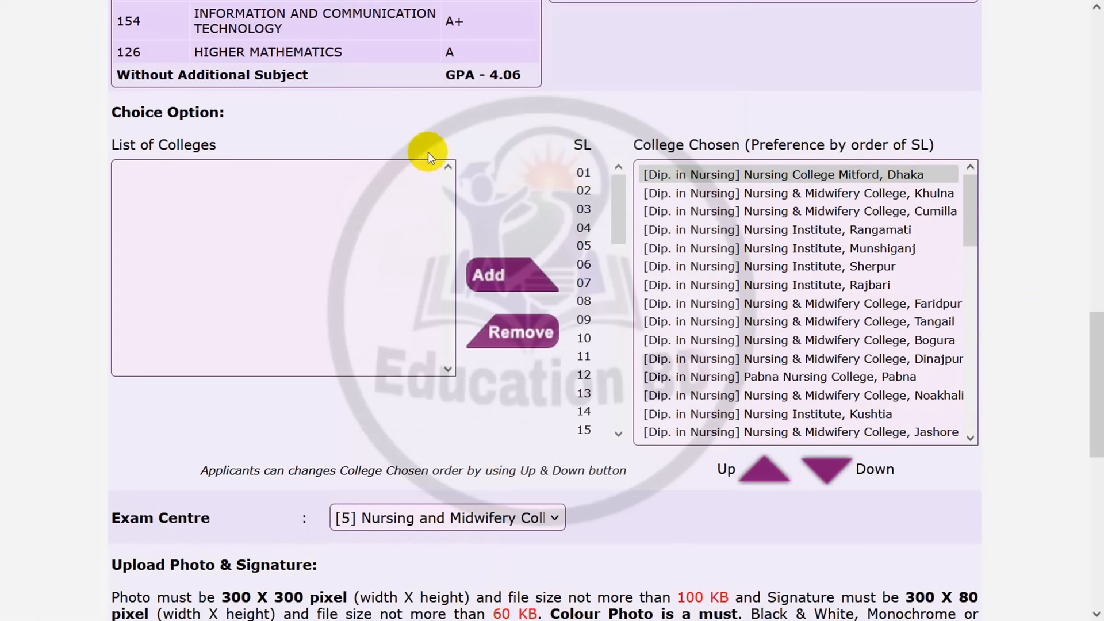
Open the Photo & Signature Validator from the upload section and examine its size requirements and samples
scroll(119, 416, "down", 6)
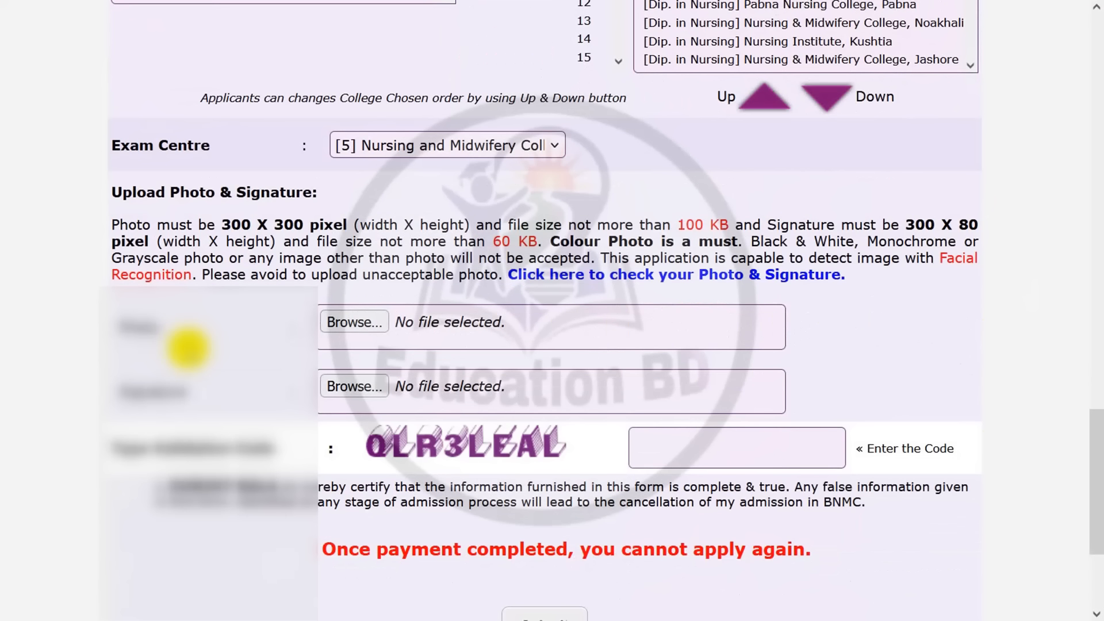
scroll(188, 348, "down", 2)
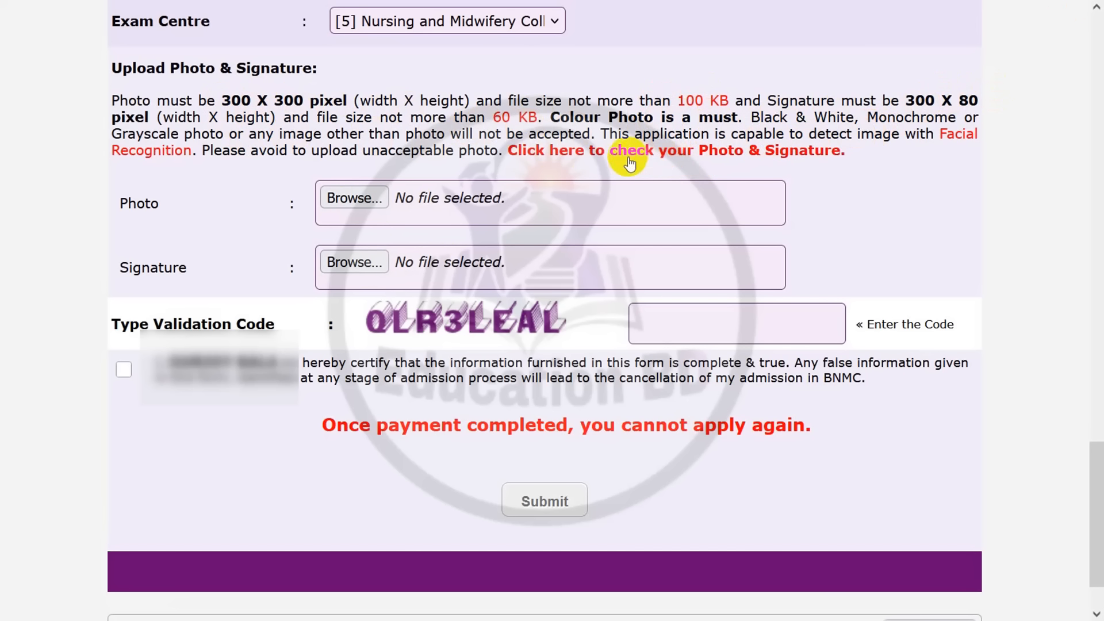
left_click(676, 153)
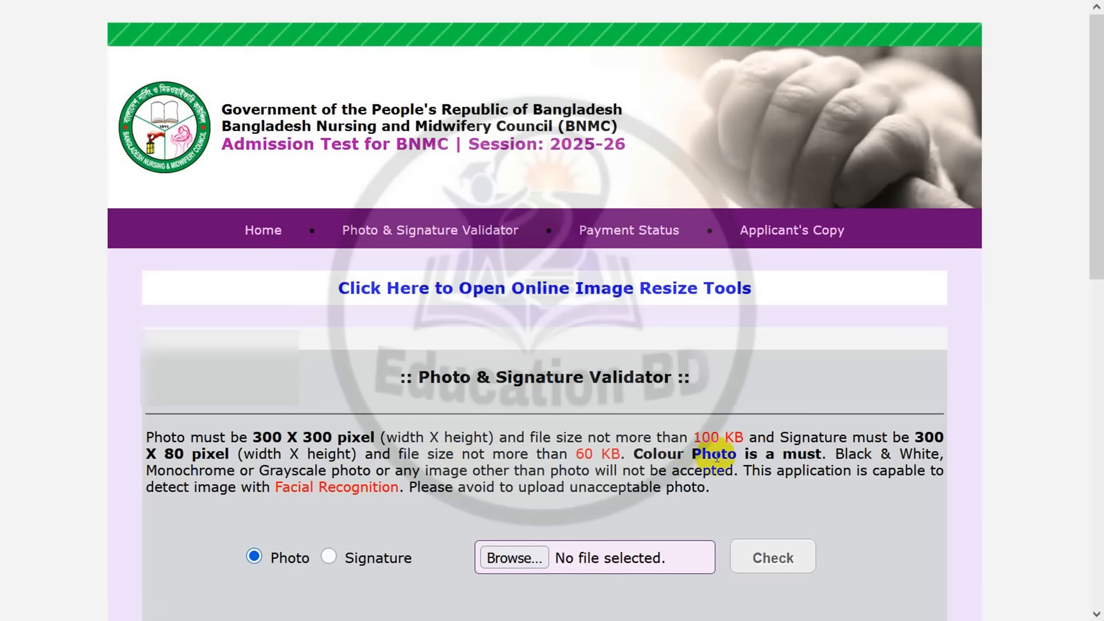
scroll(717, 458, "down", 2)
scroll(421, 414, "down", 4)
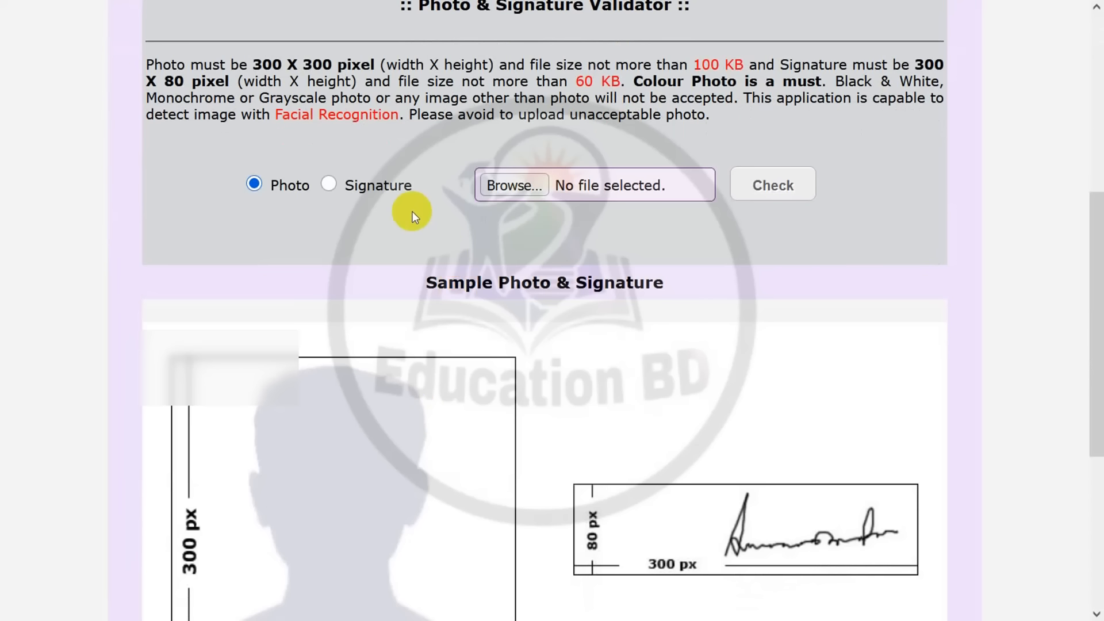
scroll(416, 217, "up", 2)
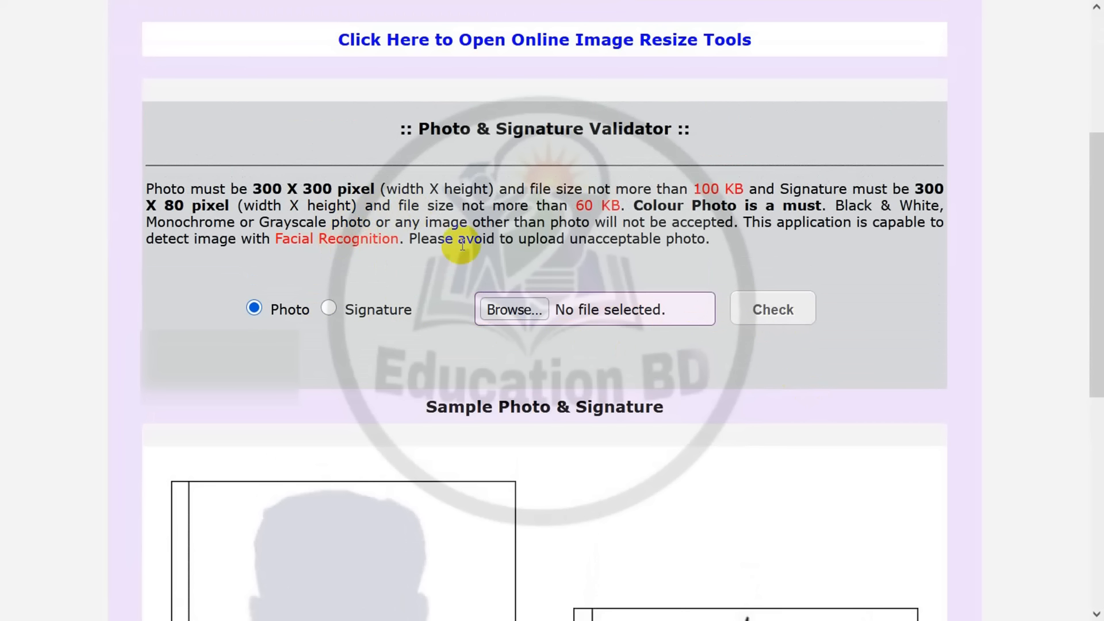
scroll(610, 282, "up", 2)
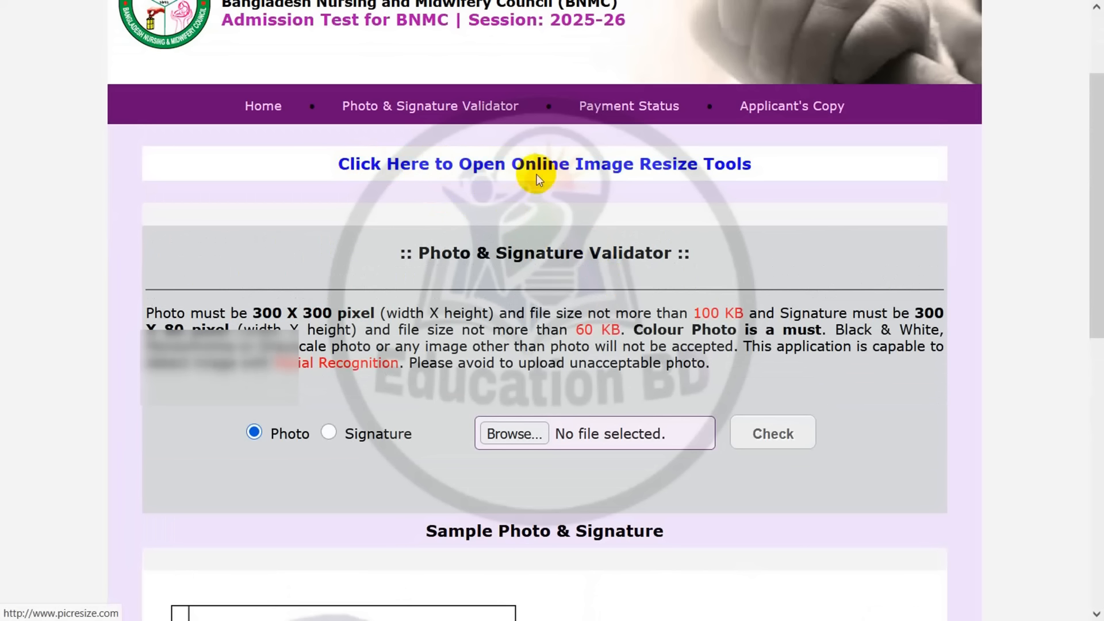
Open the online image resize tool and load the applicant's portrait photo from the Downloads folder for editing
left_click(597, 166)
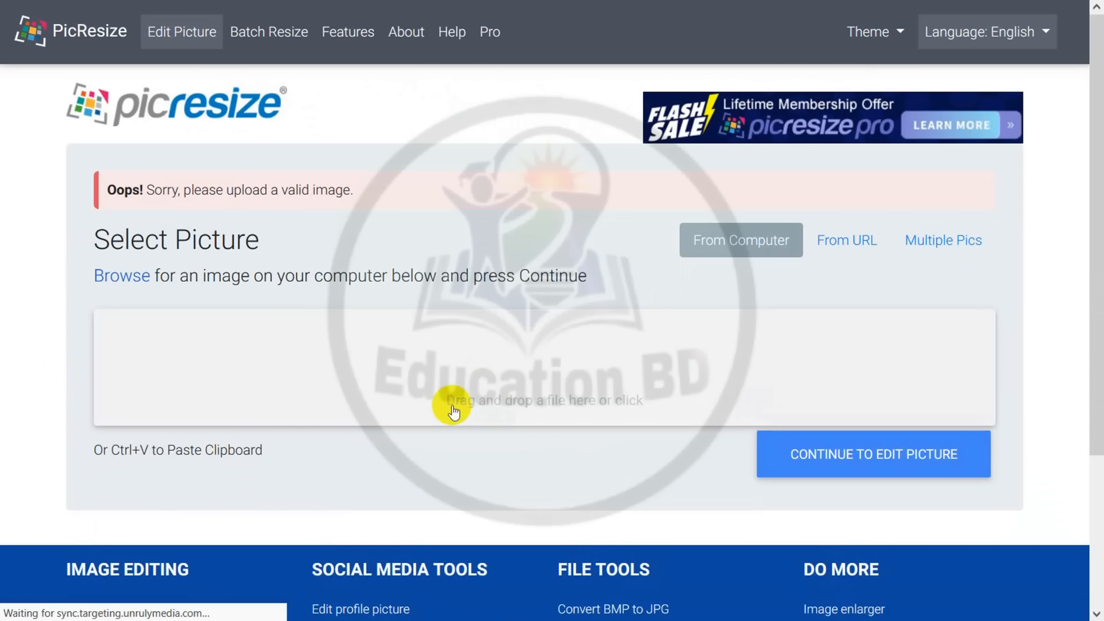
left_click(554, 362)
left_click(65, 216)
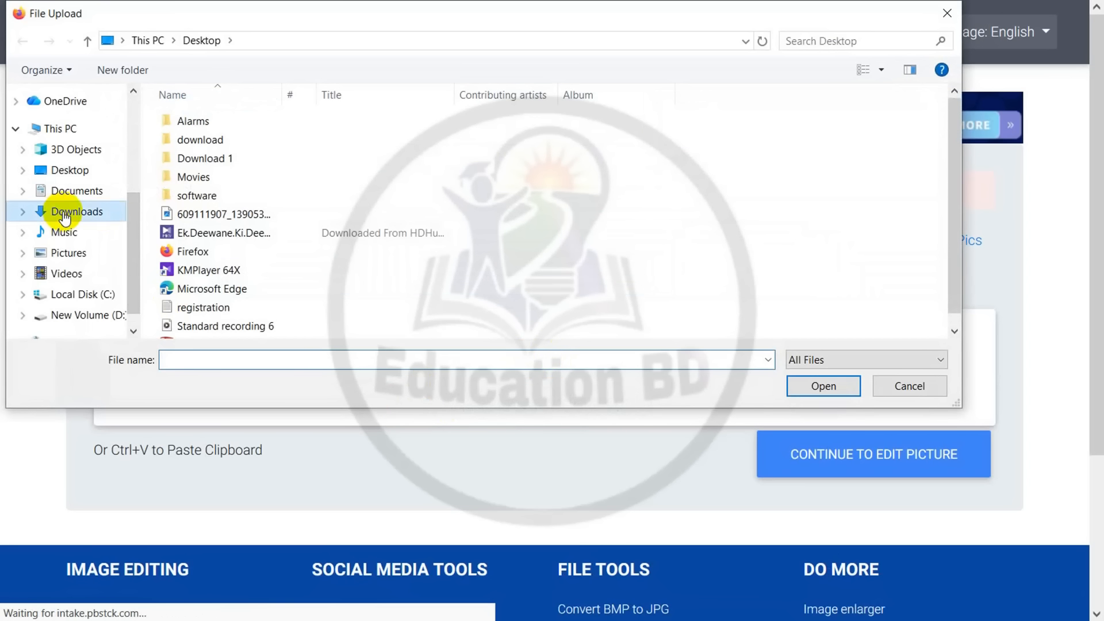
left_click(202, 154)
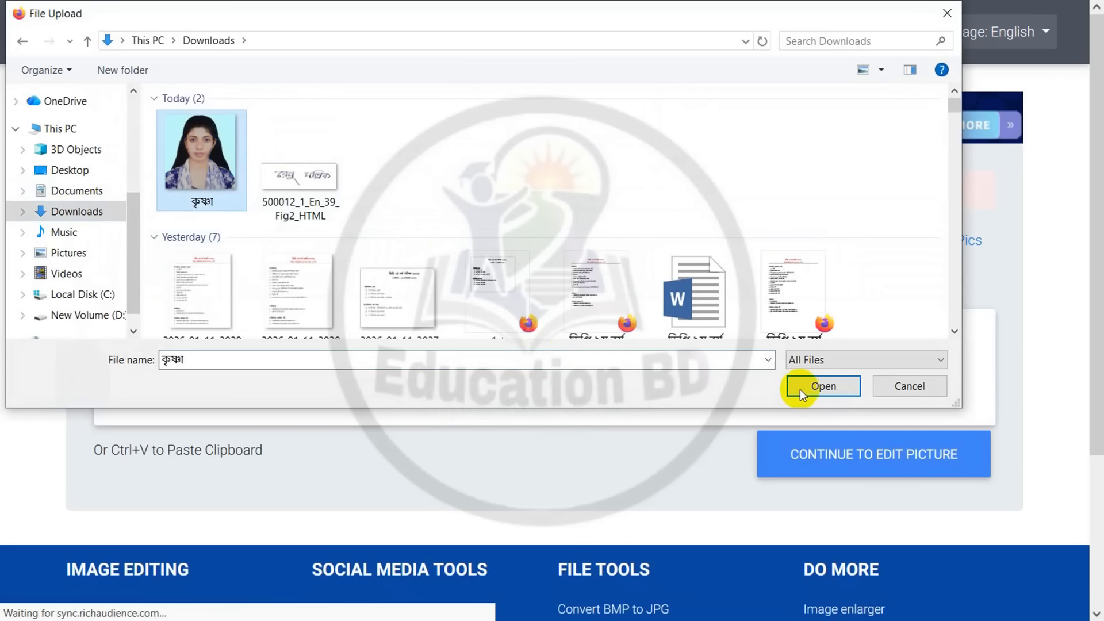
left_click(824, 386)
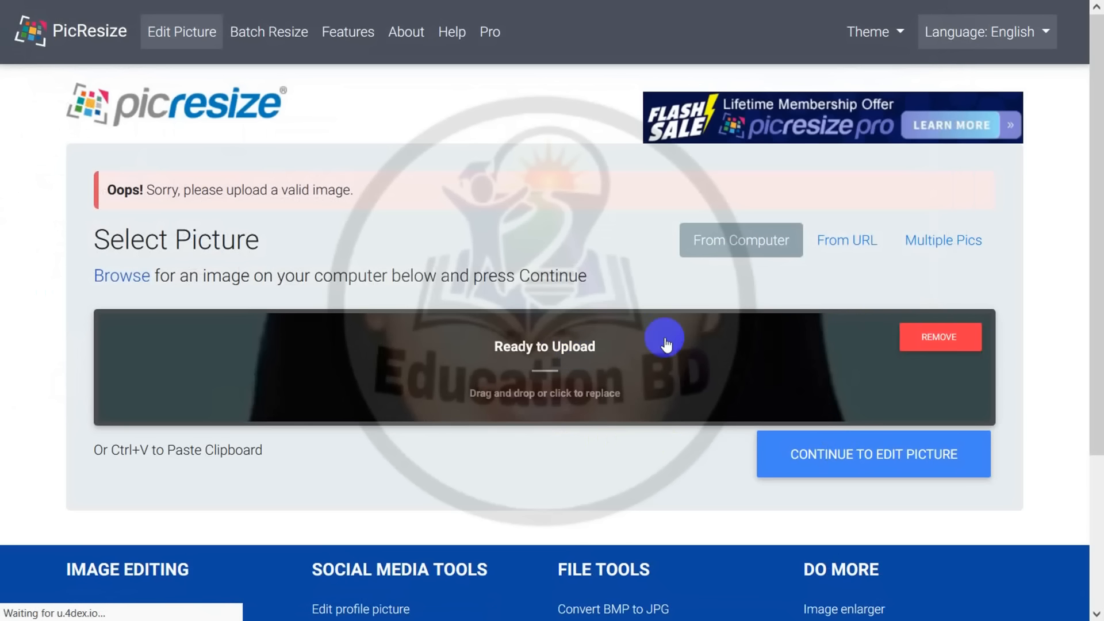
scroll(101, 394, "down", 3)
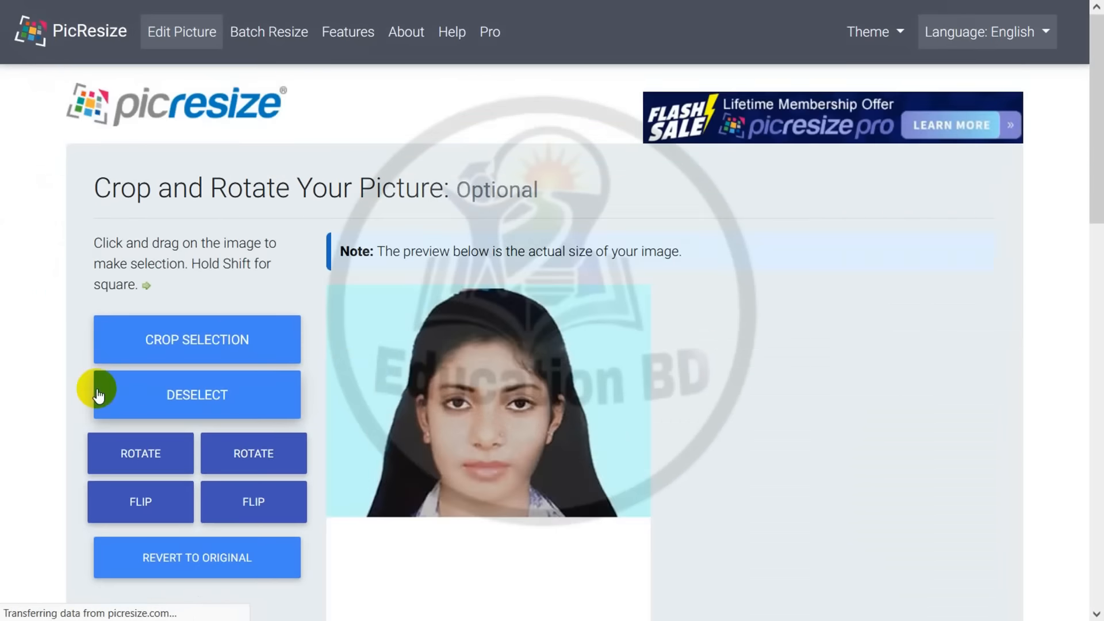
Set a custom size of 300 pixels wide by 300 pixels high for the photo
scroll(124, 385, "down", 2)
scroll(126, 384, "down", 5)
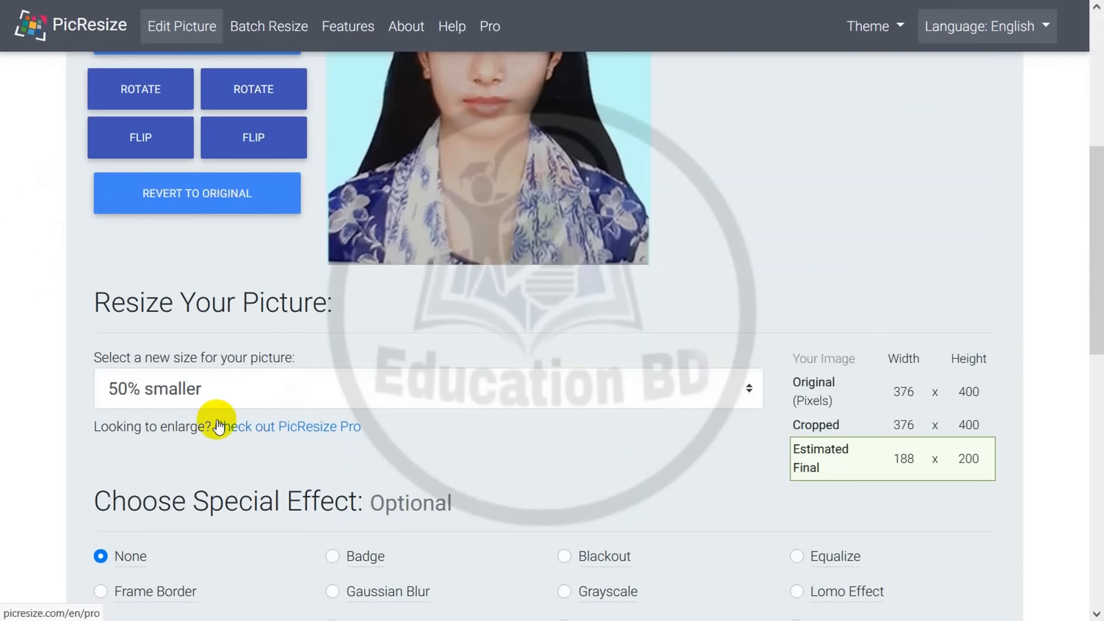
left_click(192, 393)
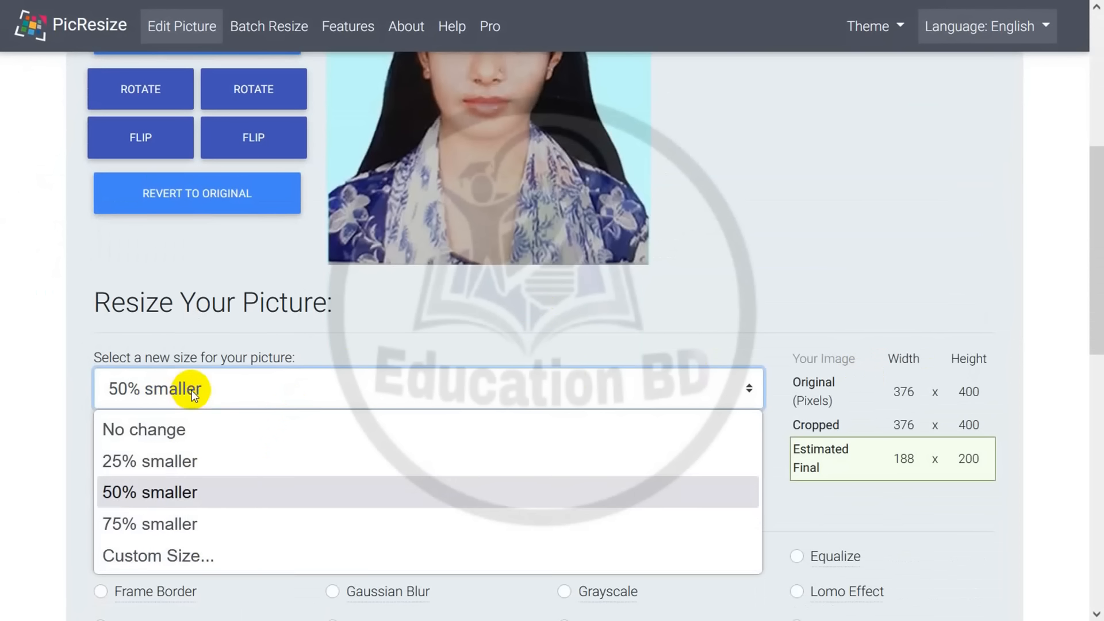
left_click(175, 564)
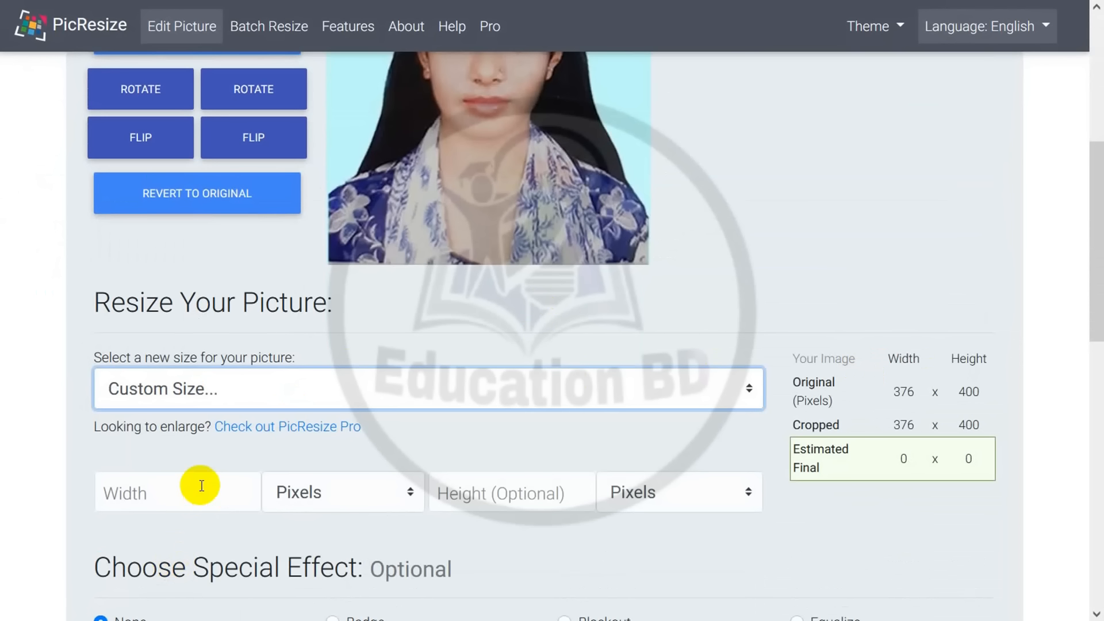
scroll(197, 483, "down", 3)
left_click(179, 309)
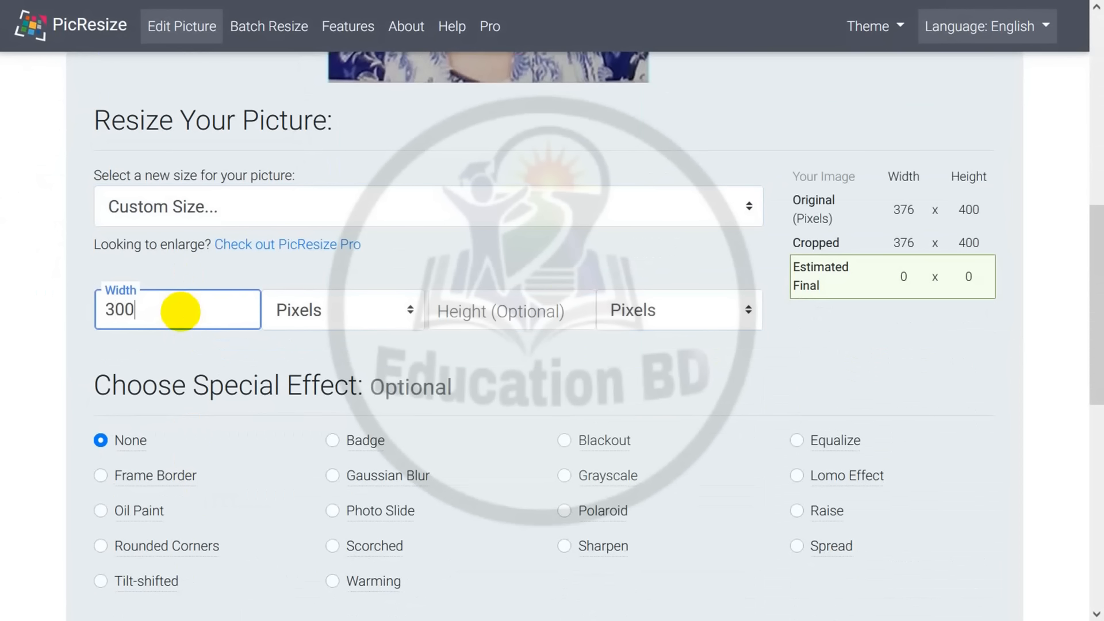
left_click(494, 314)
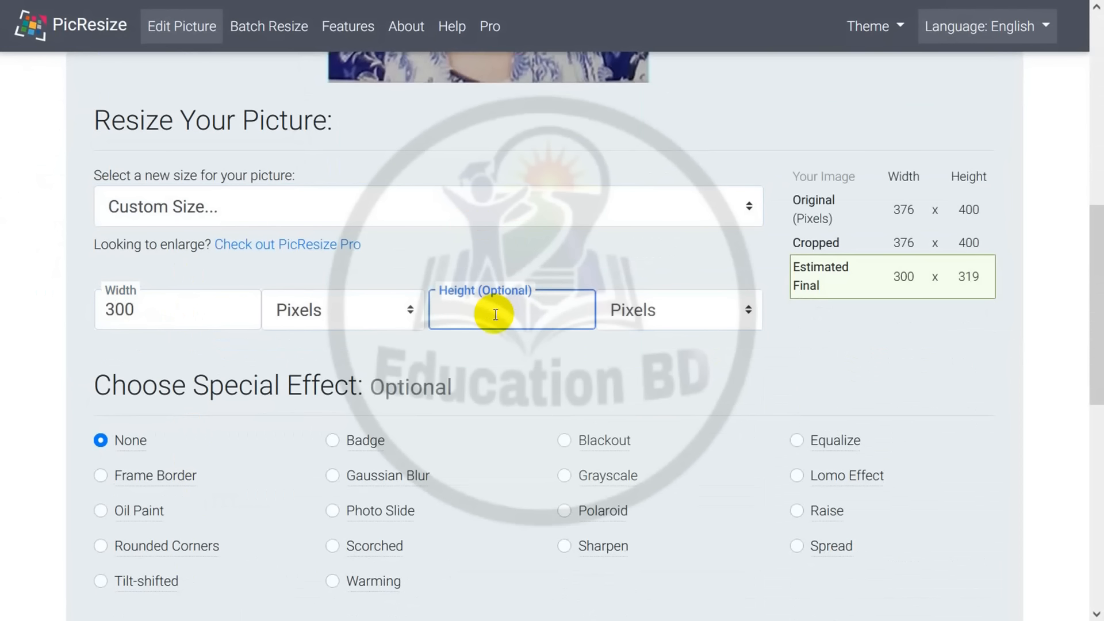
Limit the JPG file size to 90 kilobytes and resize the photo
scroll(460, 356, "down", 3)
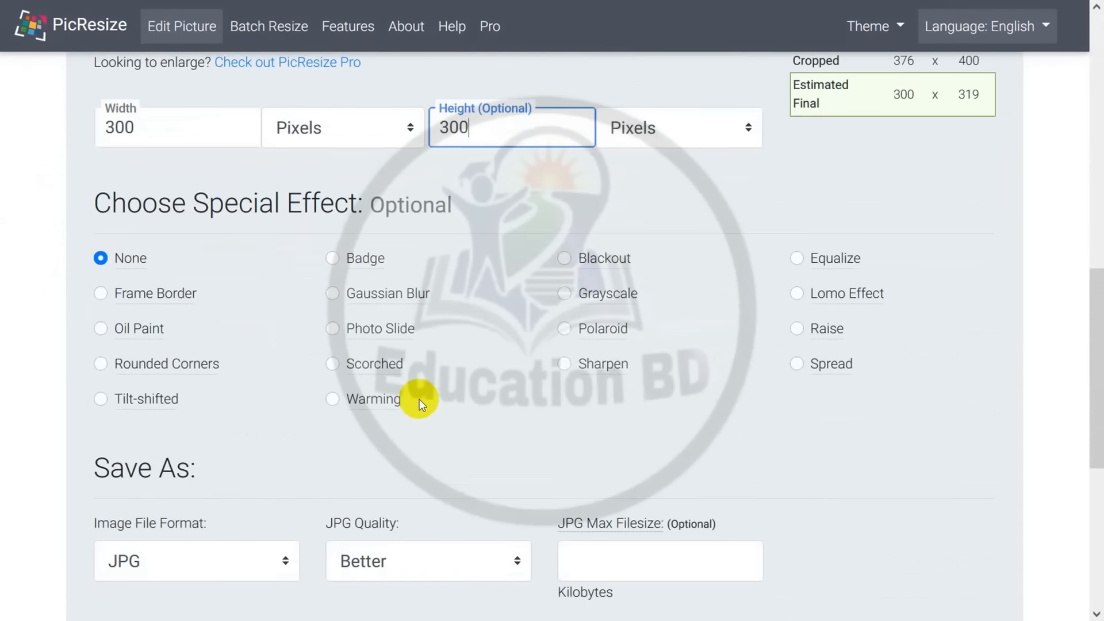
scroll(409, 405, "down", 6)
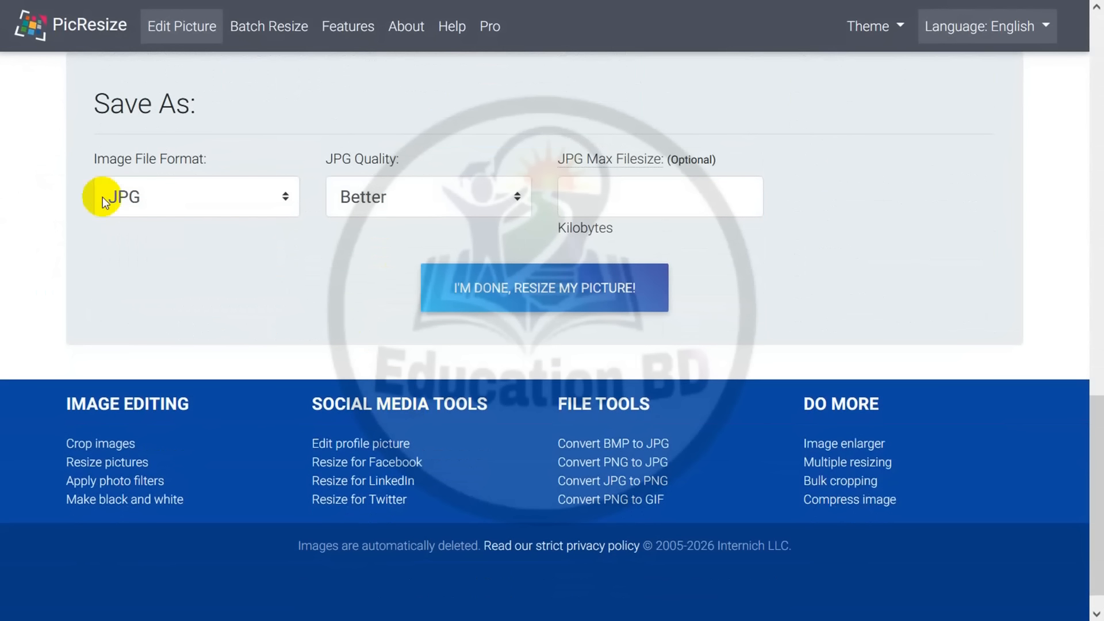
left_click(614, 202)
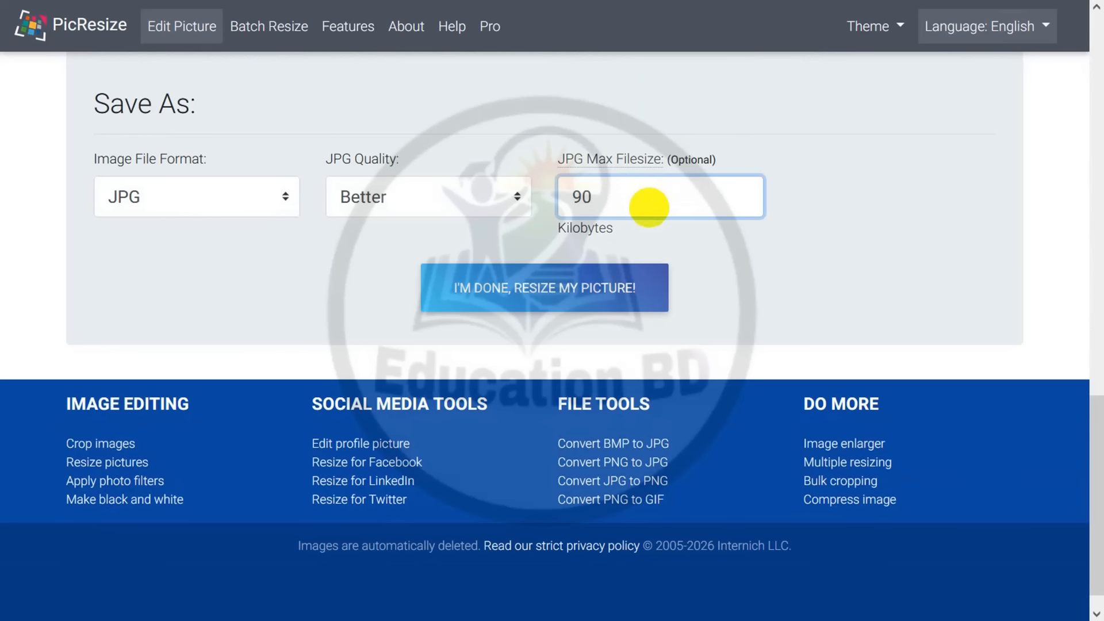
left_click(547, 292)
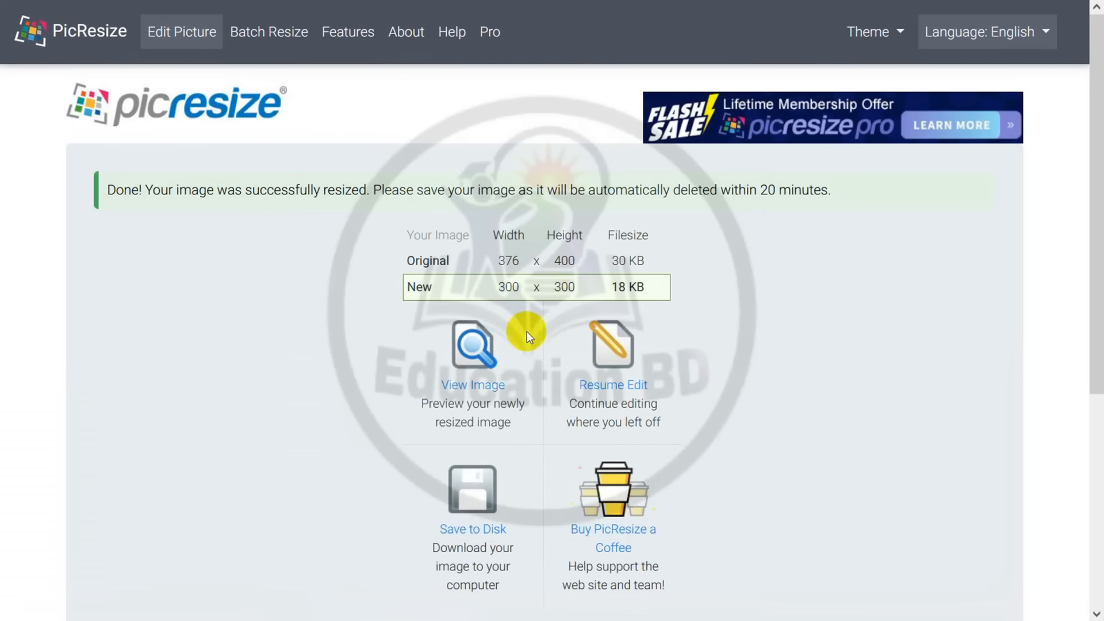
Download the resized photo to the computer
scroll(466, 569, "down", 1)
scroll(460, 571, "down", 3)
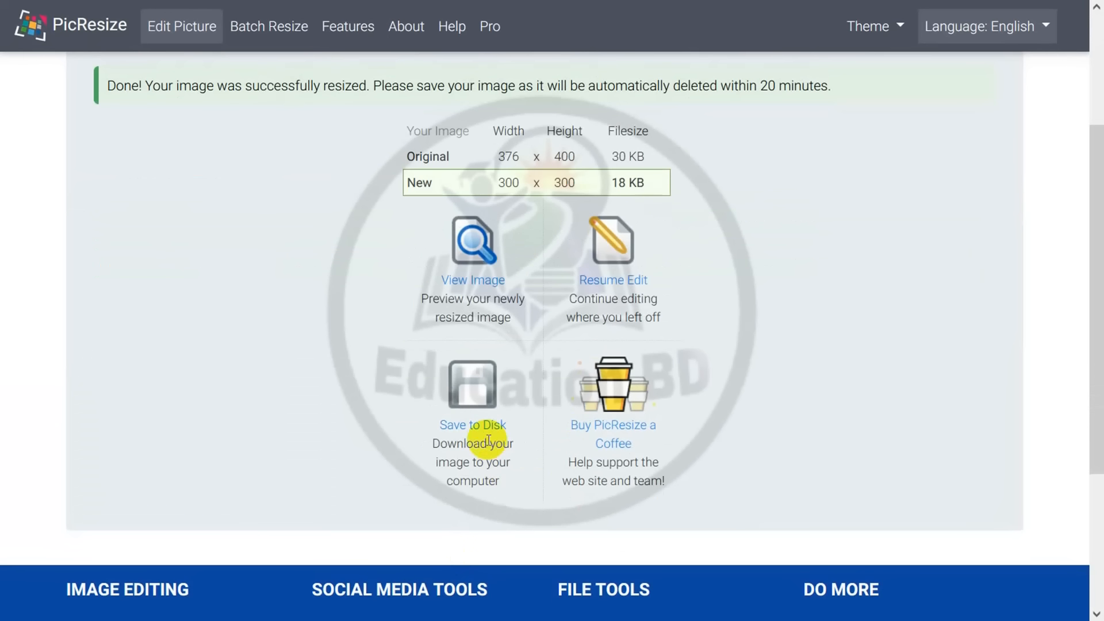
left_click(475, 426)
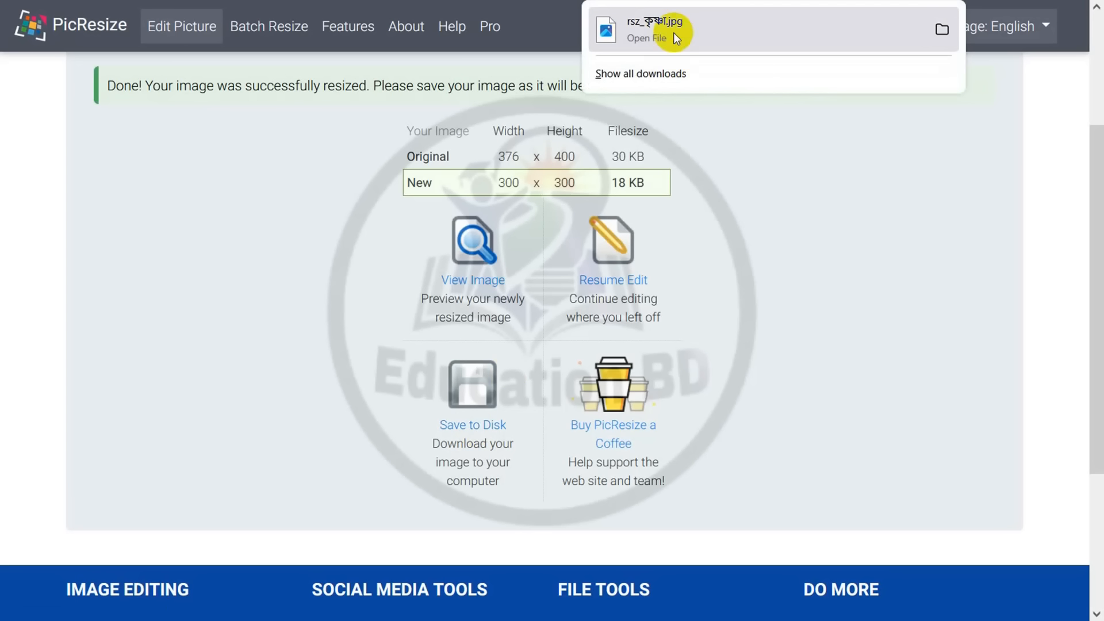
Close the finished photo's resize page and reopen the image resize tool for a new picture
key("F11")
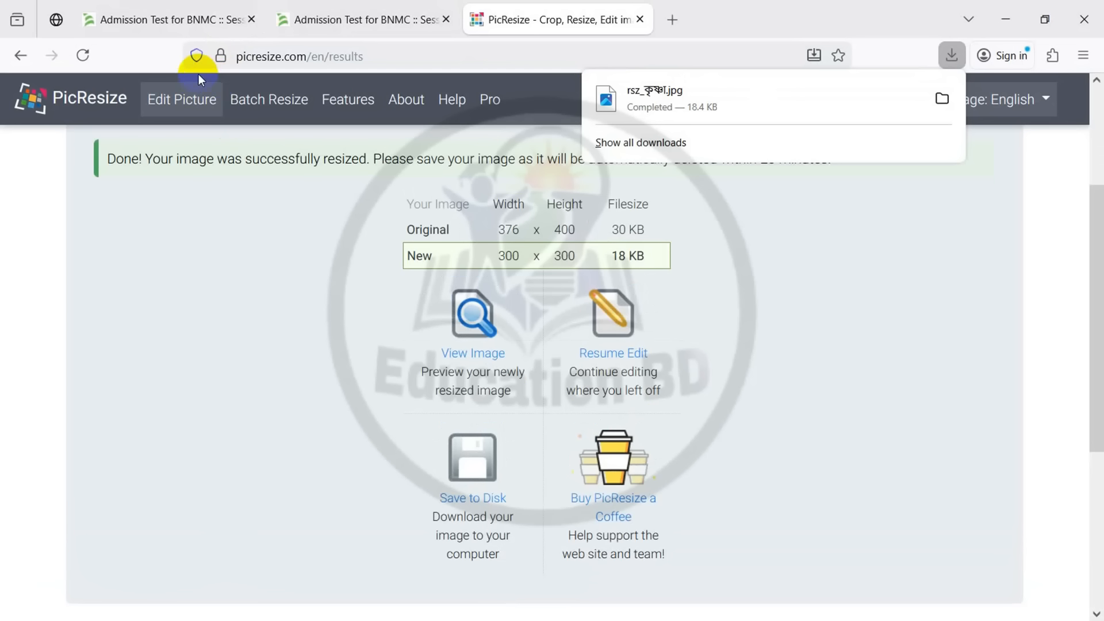
left_click(14, 63)
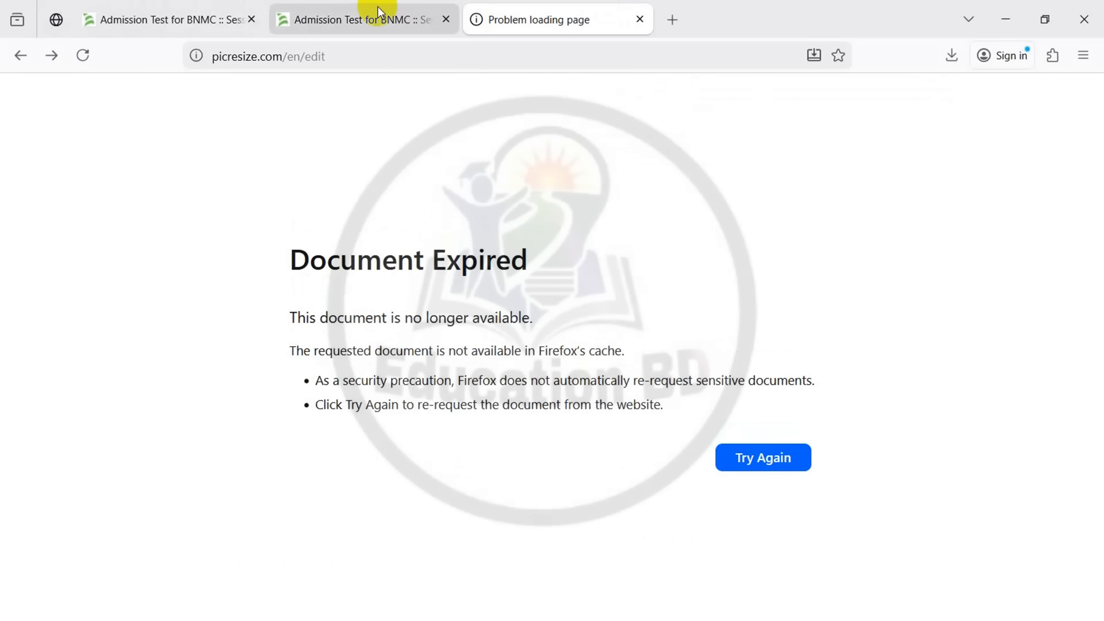
left_click(416, 8)
left_click(639, 19)
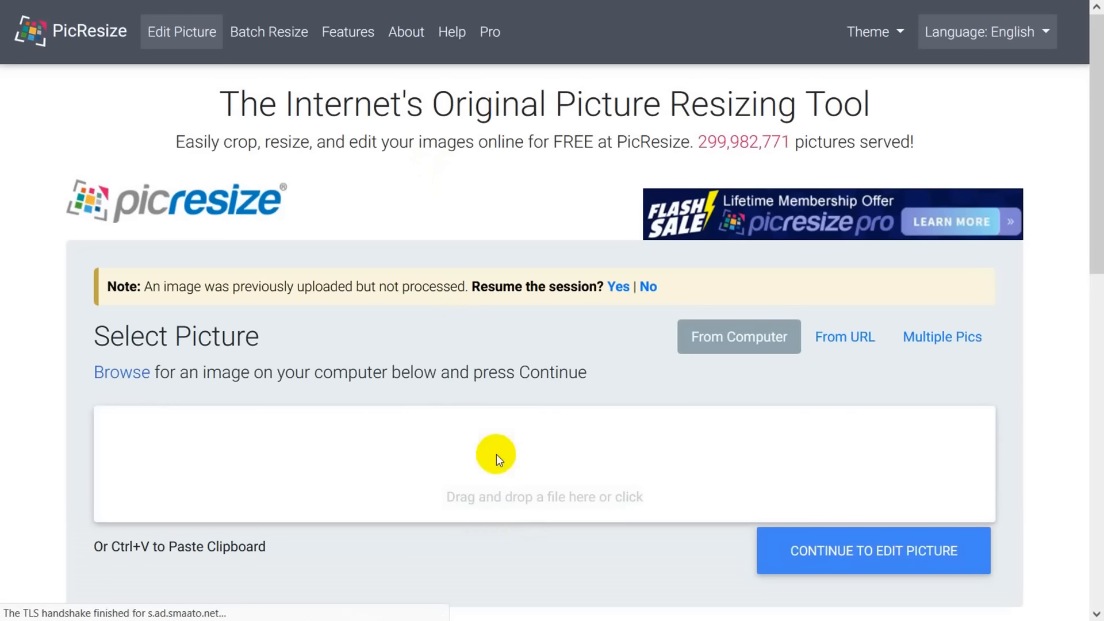
Load the signature image "WhatsApp Image 2026-01-12 at 12.35.55 PM" from Downloads for resizing
left_click(500, 454)
left_click(194, 175)
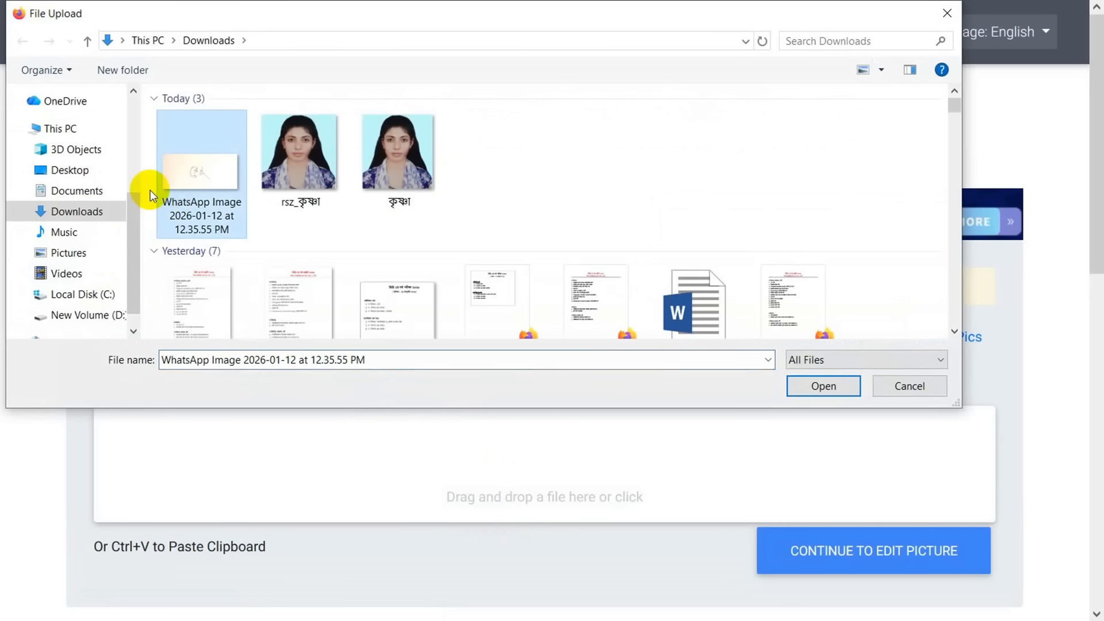
left_click(802, 392)
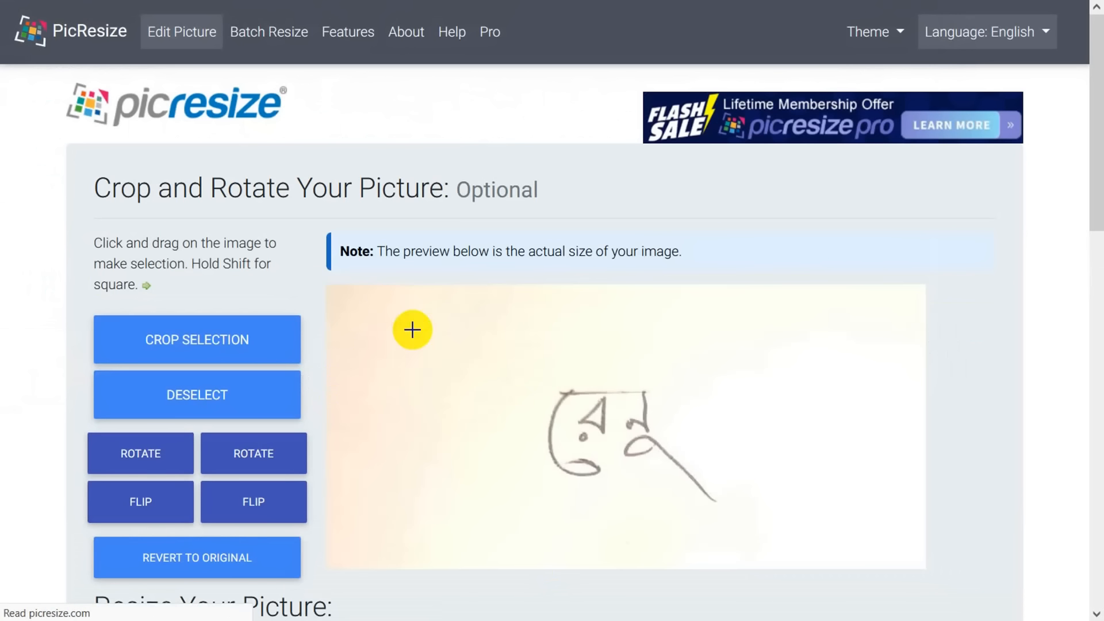
Set a custom size of 300 pixels wide by 80 pixels high for the signature image
scroll(526, 378, "down", 8)
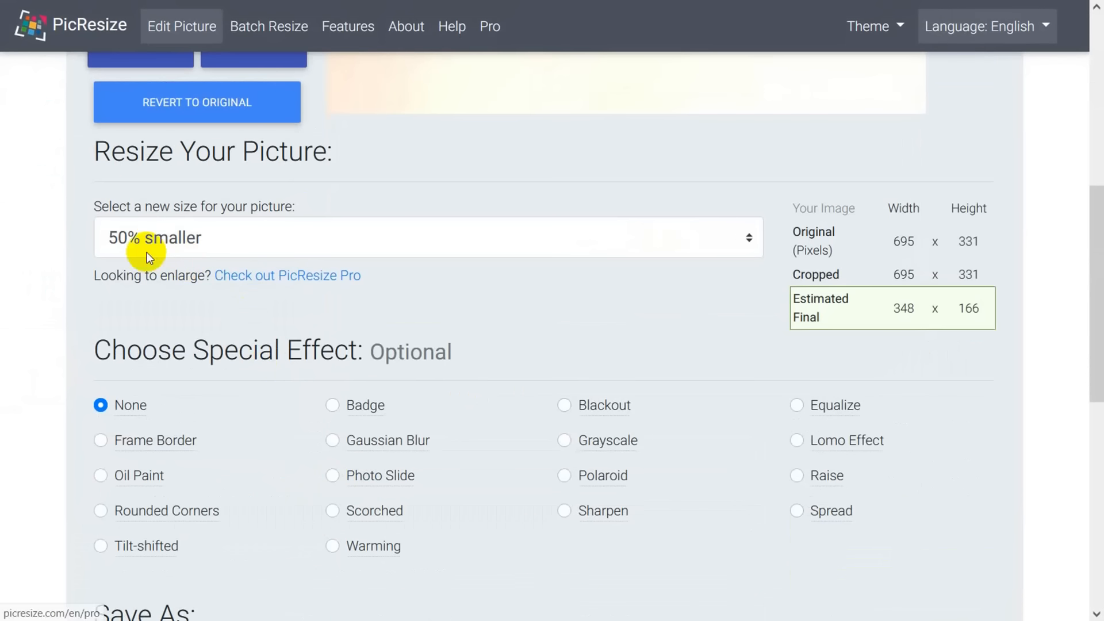
left_click(153, 246)
left_click(153, 404)
left_click(148, 334)
type("300")
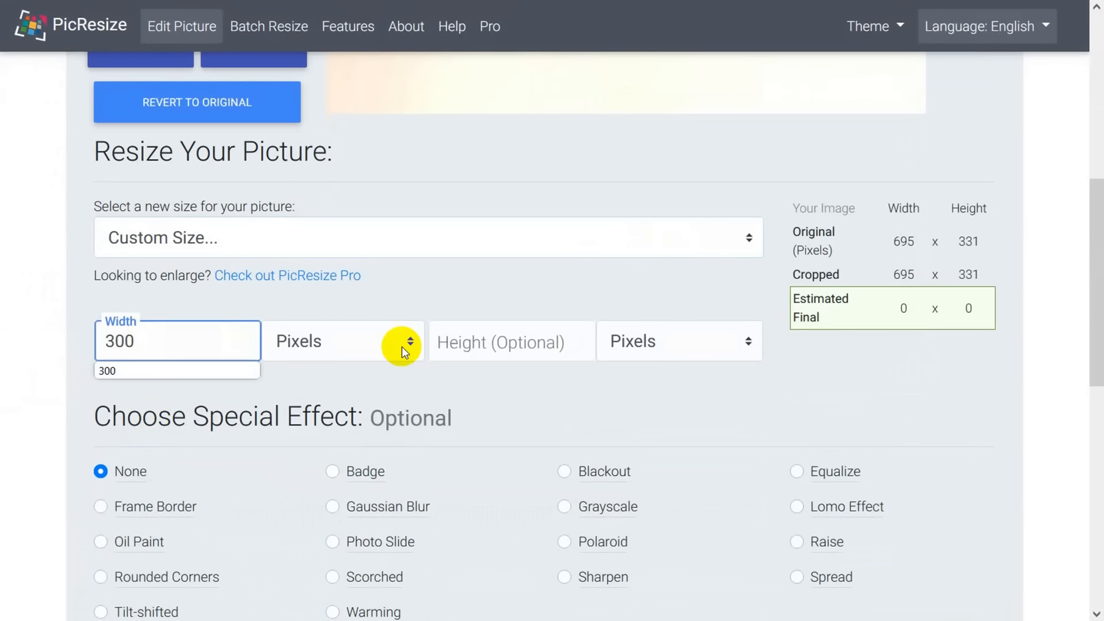
left_click(477, 351)
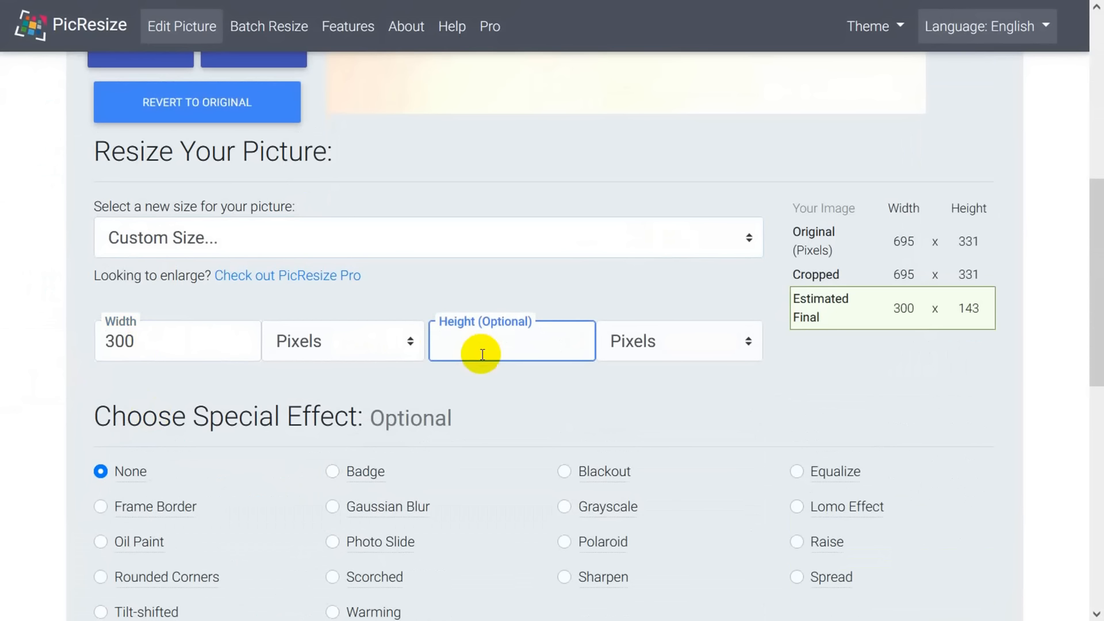
type("80")
Limit the signature's JPG file size to 50 kilobytes and resize the picture
scroll(482, 354, "down", 8)
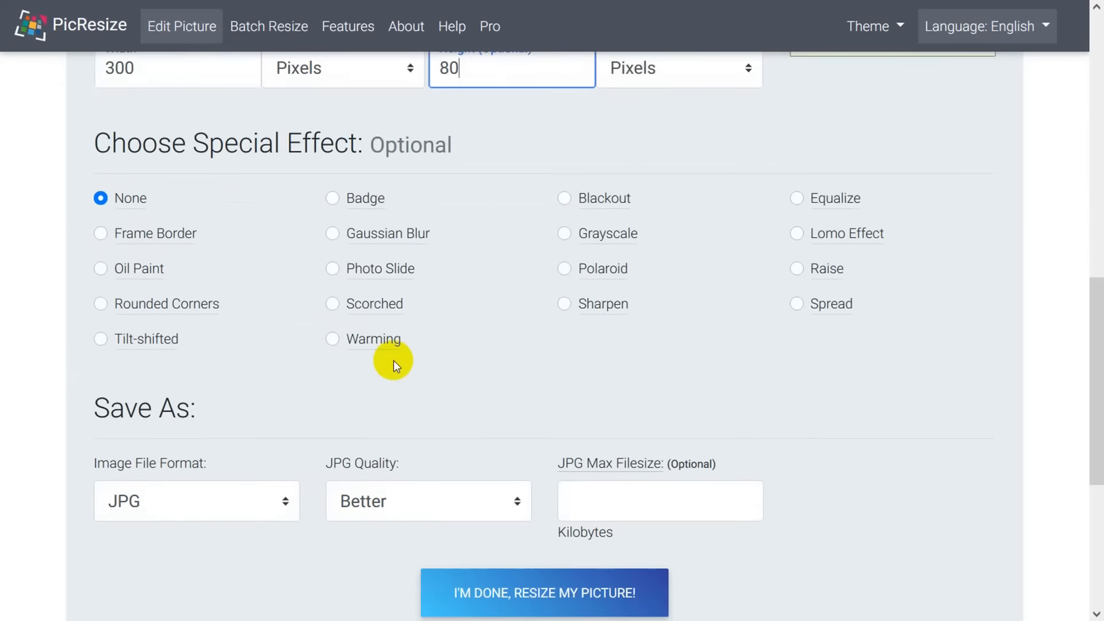
left_click(610, 328)
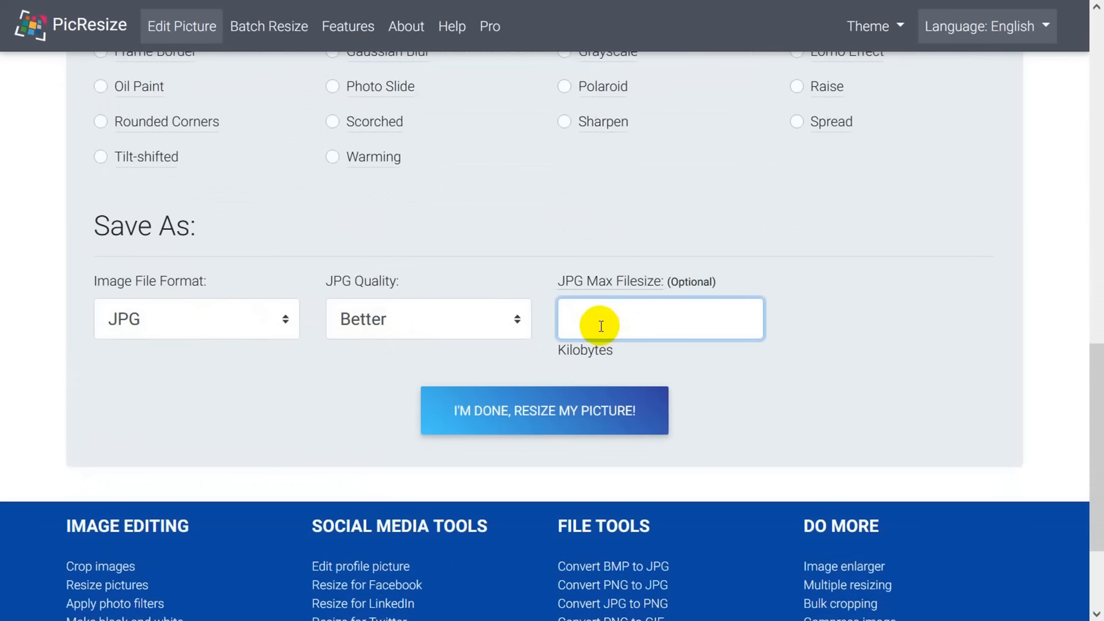
type("50")
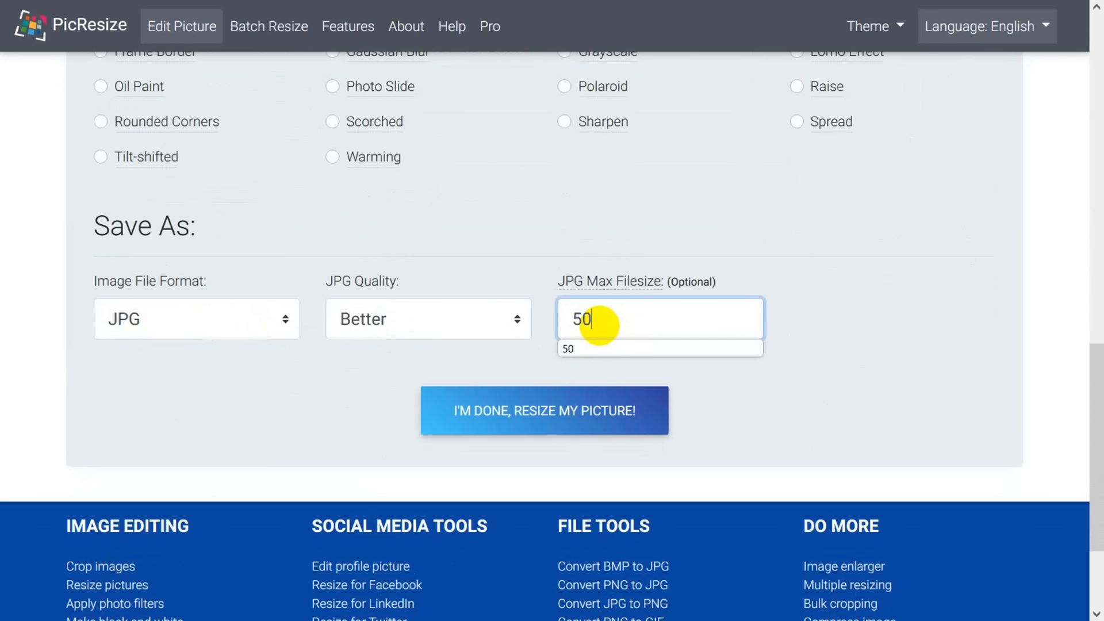
left_click(505, 402)
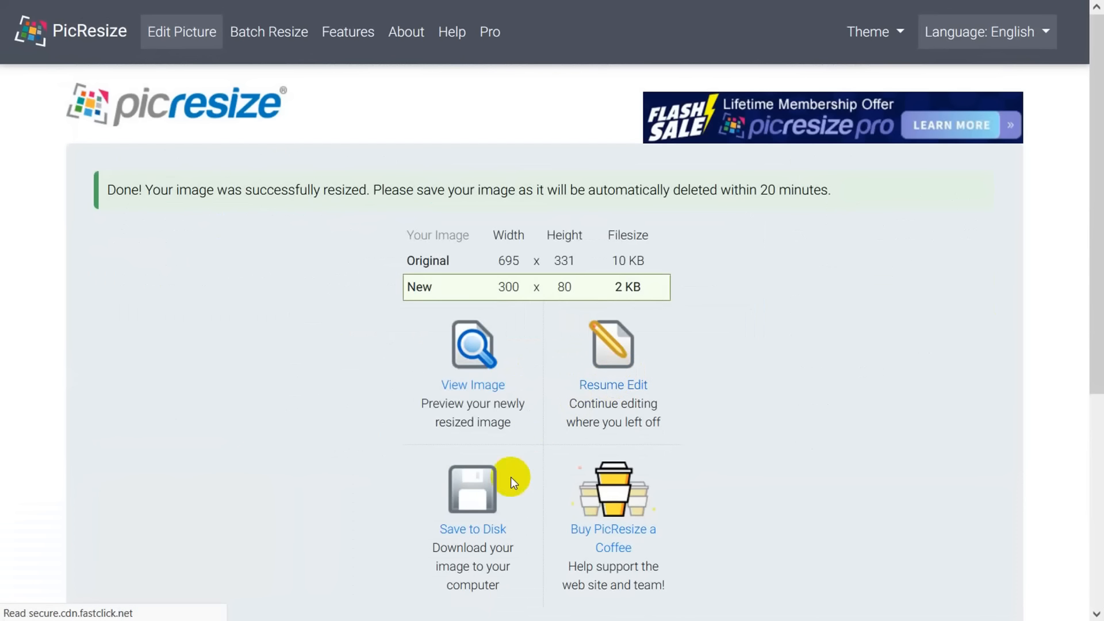
Download the resized signature to the computer, dismiss the advertisement and return to the admission application form
left_click(470, 534)
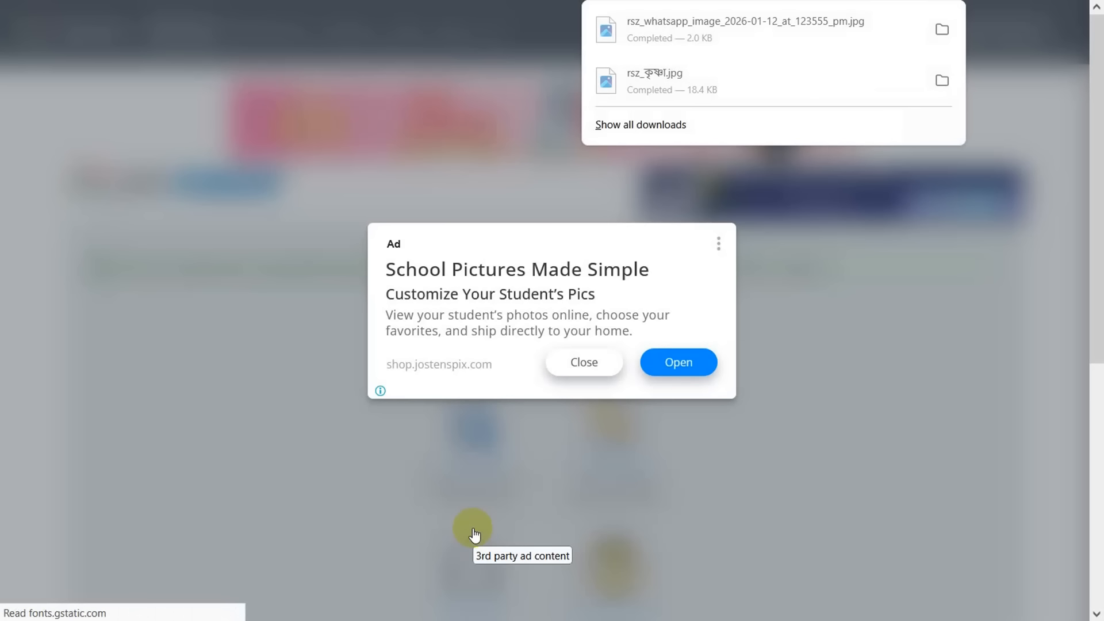
left_click(590, 364)
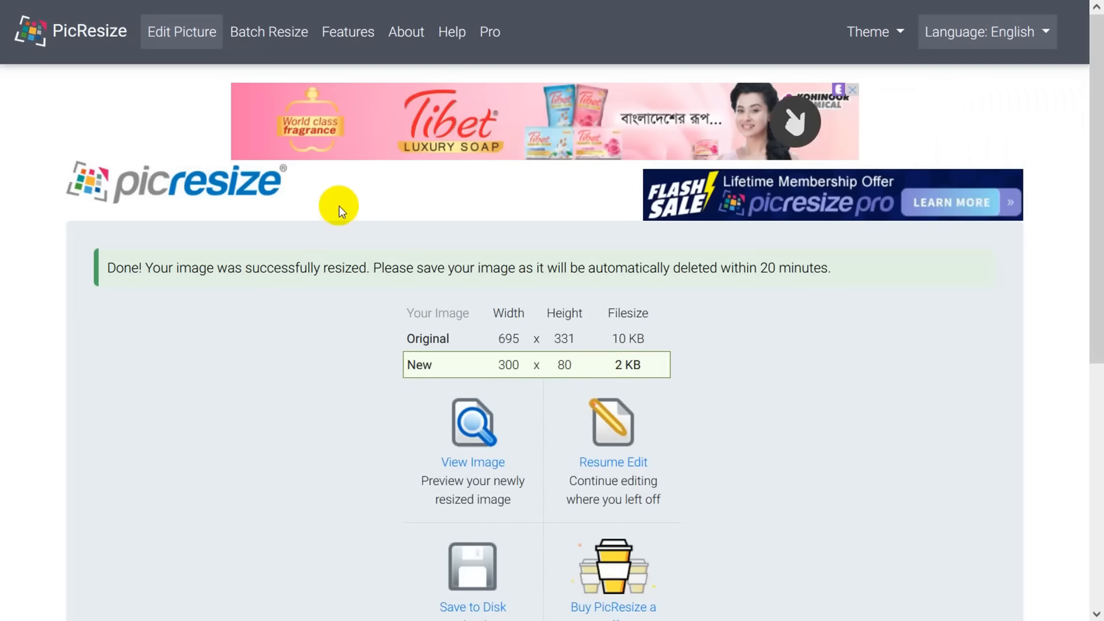
left_click(236, 9)
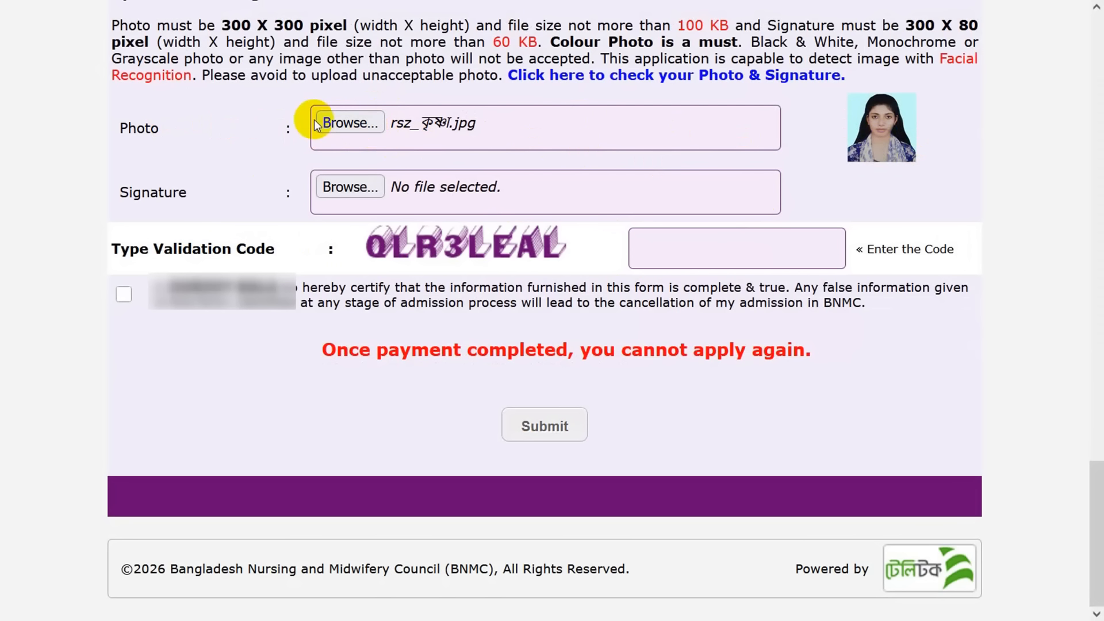
Attach the resized applicant photo from Downloads as the application's Photo file
left_click(368, 125)
left_click(390, 172)
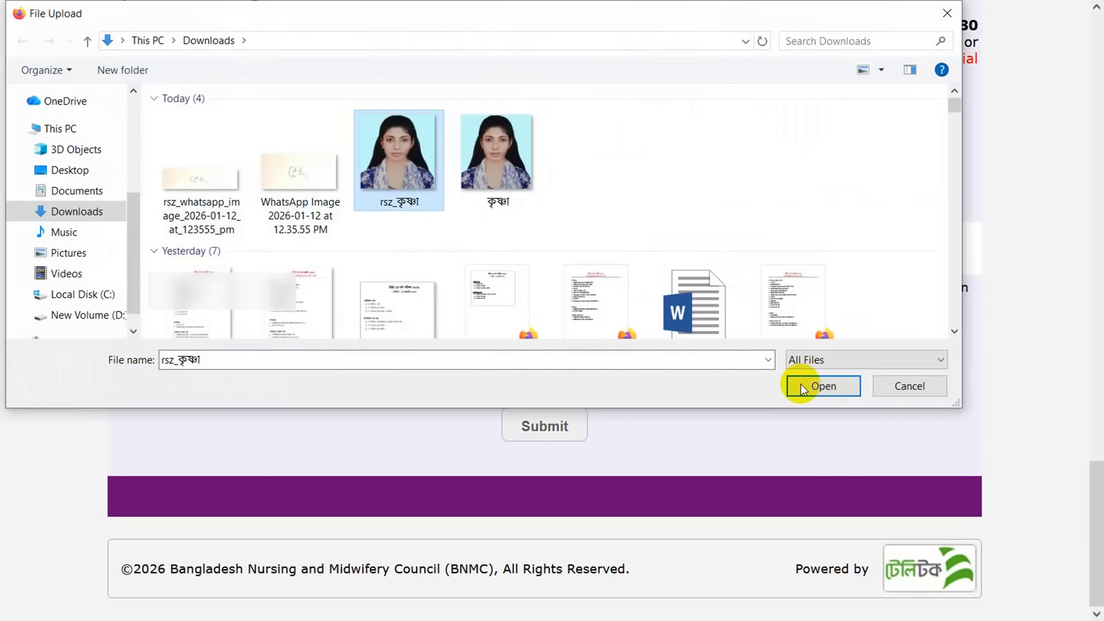
left_click(817, 387)
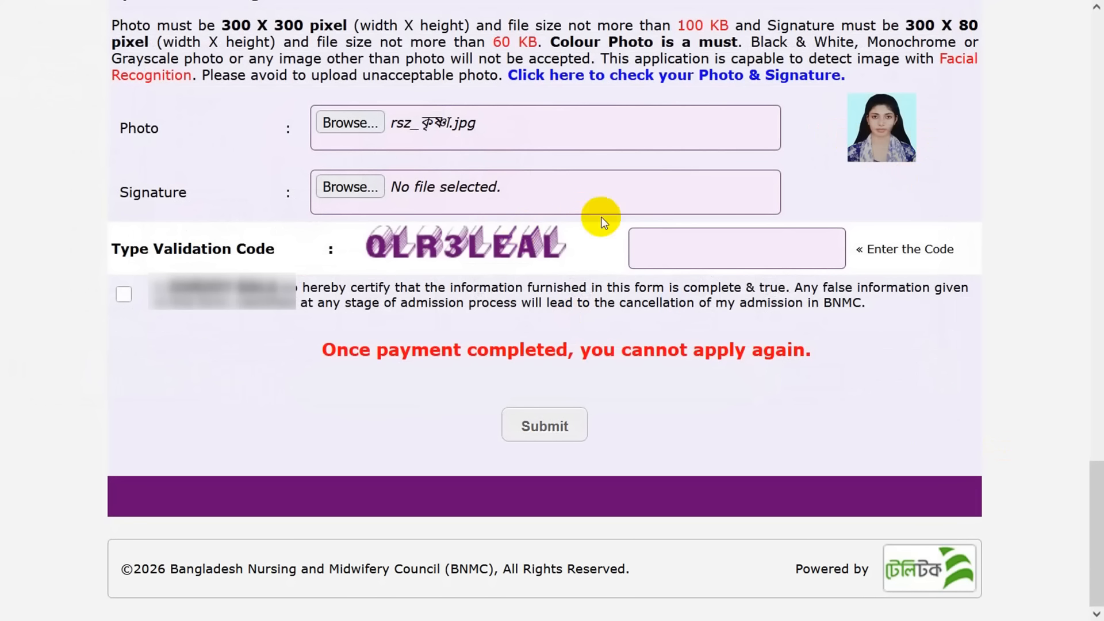
Attach rsz_whatsapp_image_2026-01-12_at_123555_pm.jpg as the application's Signature file
left_click(349, 187)
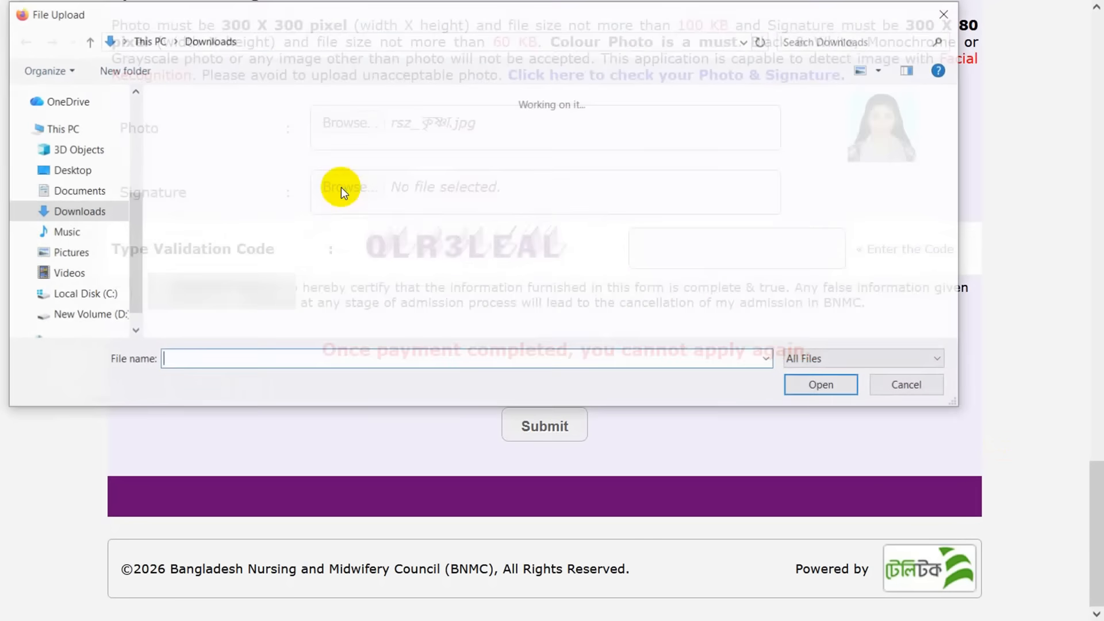
left_click(225, 187)
left_click(822, 384)
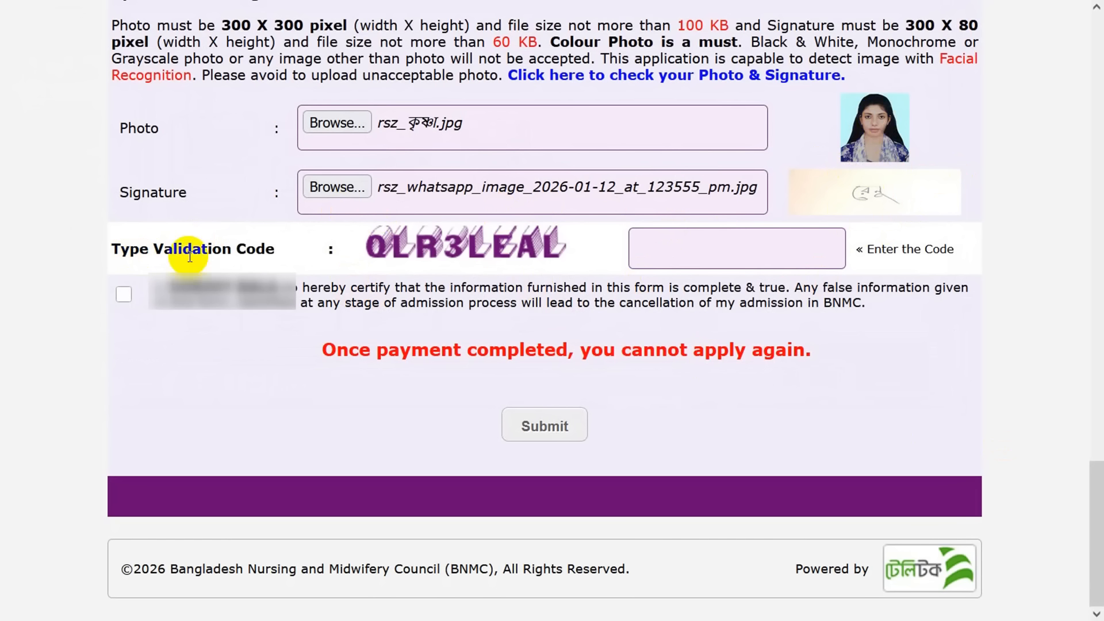
Fill in the validation code from its image and remove the extra text in front of it
left_click_drag(495, 244, 770, 248)
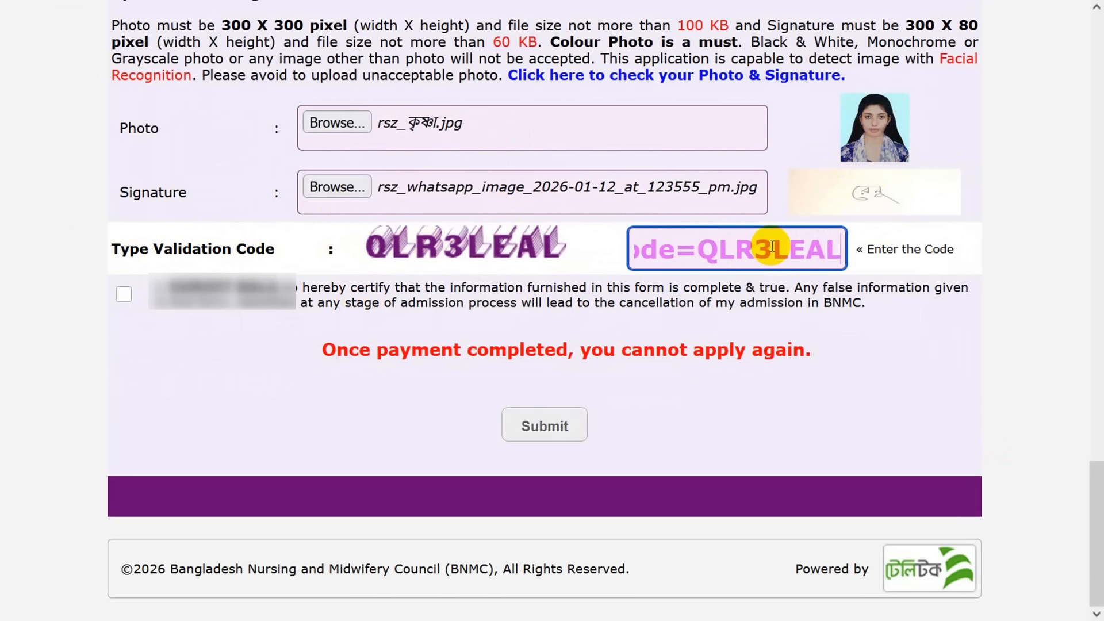
left_click_drag(697, 251, 559, 251)
key("BackSpace")
left_click(696, 253)
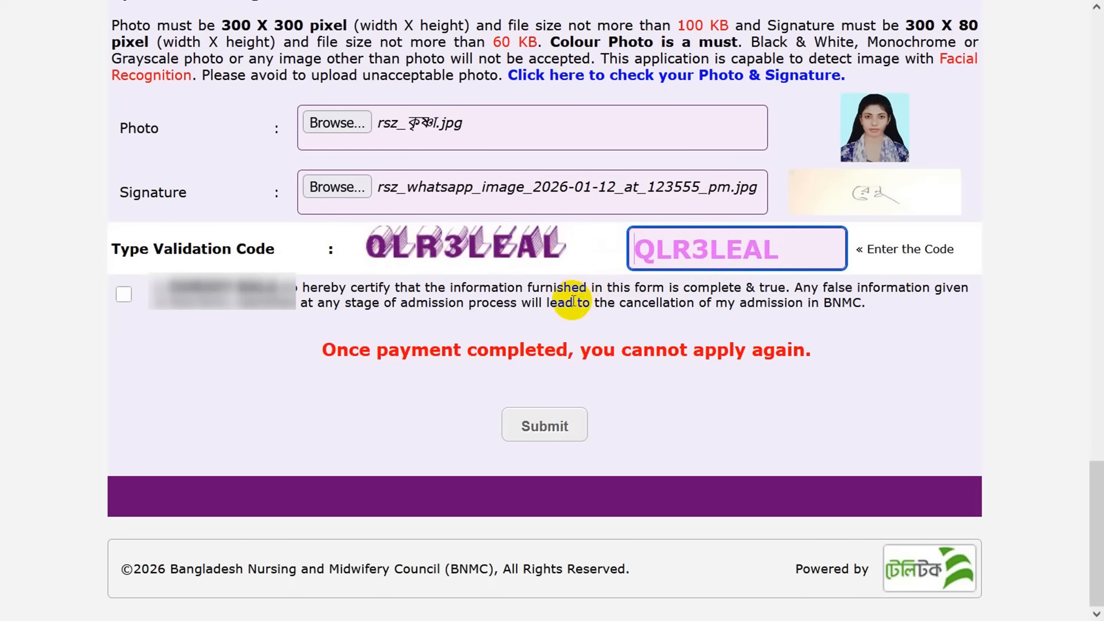
Accept the declaration that the information is complete and true, and submit the application
left_click(126, 297)
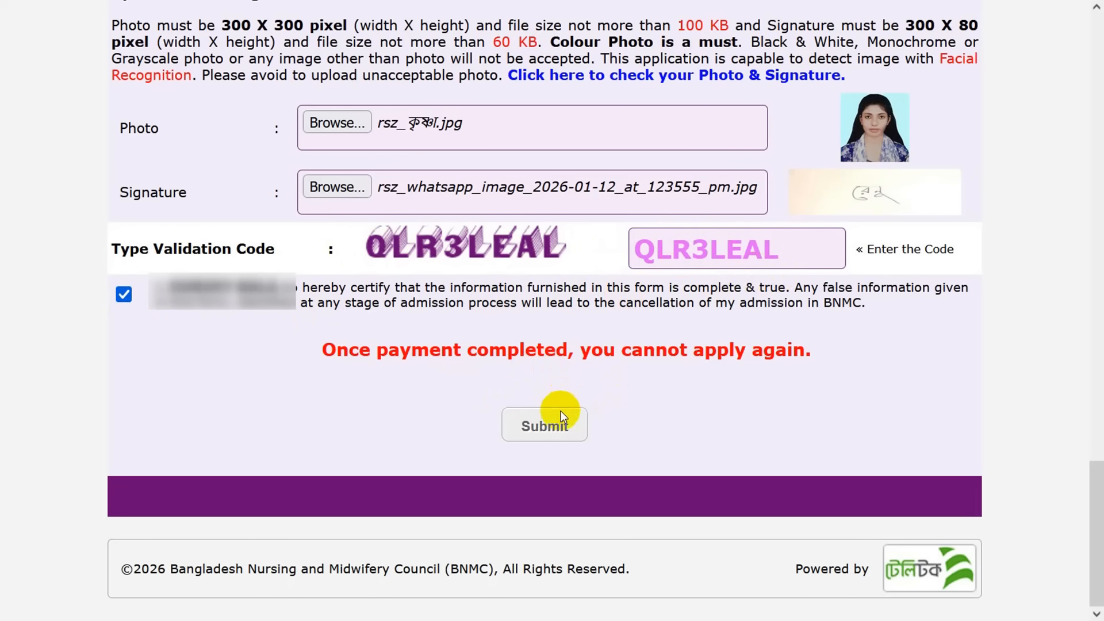
left_click(544, 426)
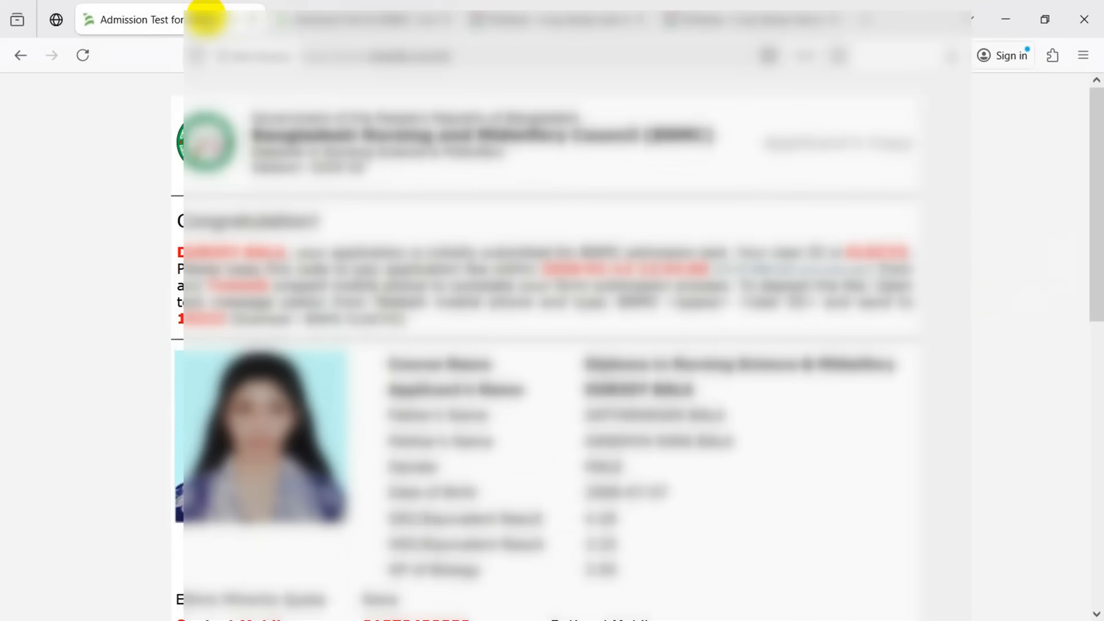
Return to the BNMC admission home page and open the Instructions & Information for BNMC Admission Test 2025-26
left_click(204, 18)
left_click(263, 110)
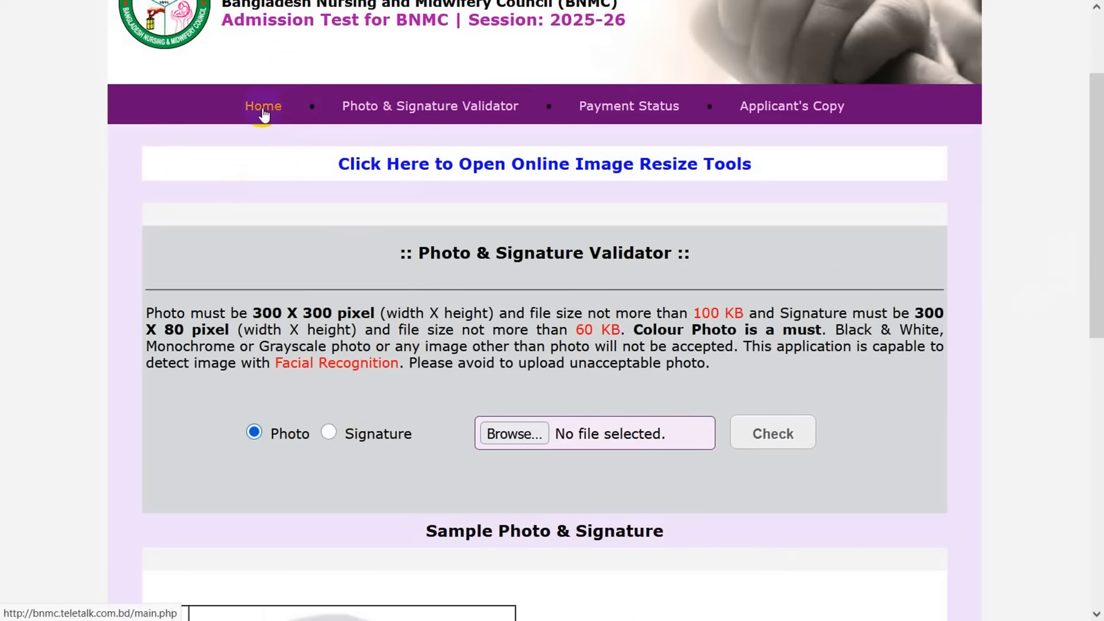
scroll(288, 258, "down", 2)
scroll(299, 386, "down", 1)
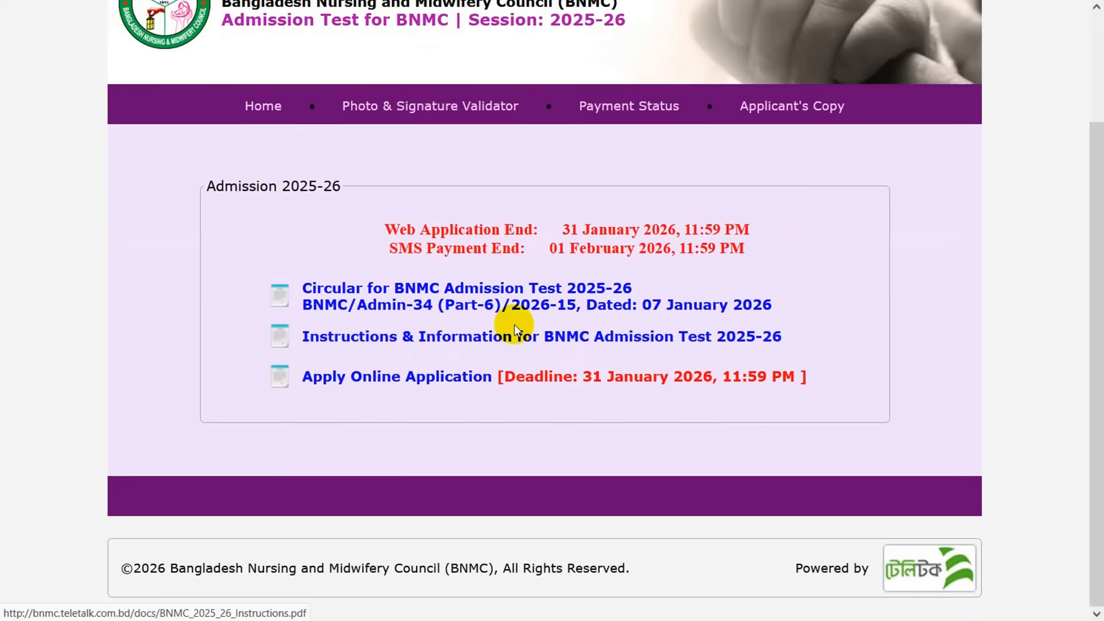
left_click(395, 345)
Examine the fee payment section of the instructions, including the two SMS formats and the fee details on the following page
scroll(364, 409, "down", 15)
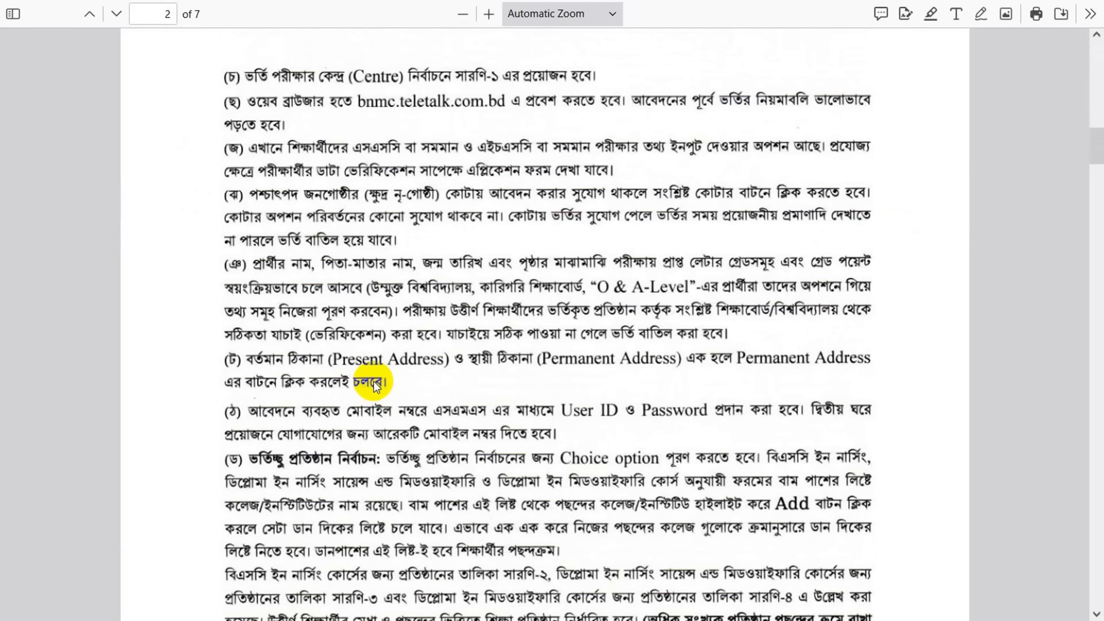
scroll(373, 381, "down", 8)
scroll(376, 376, "down", 3)
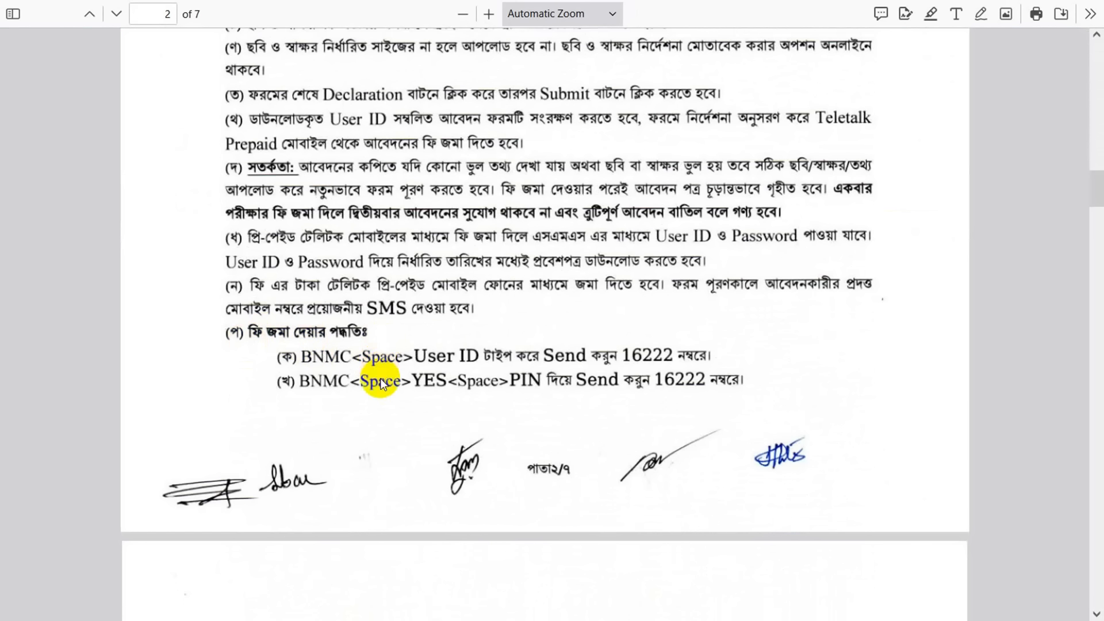
scroll(371, 386, "down", 3)
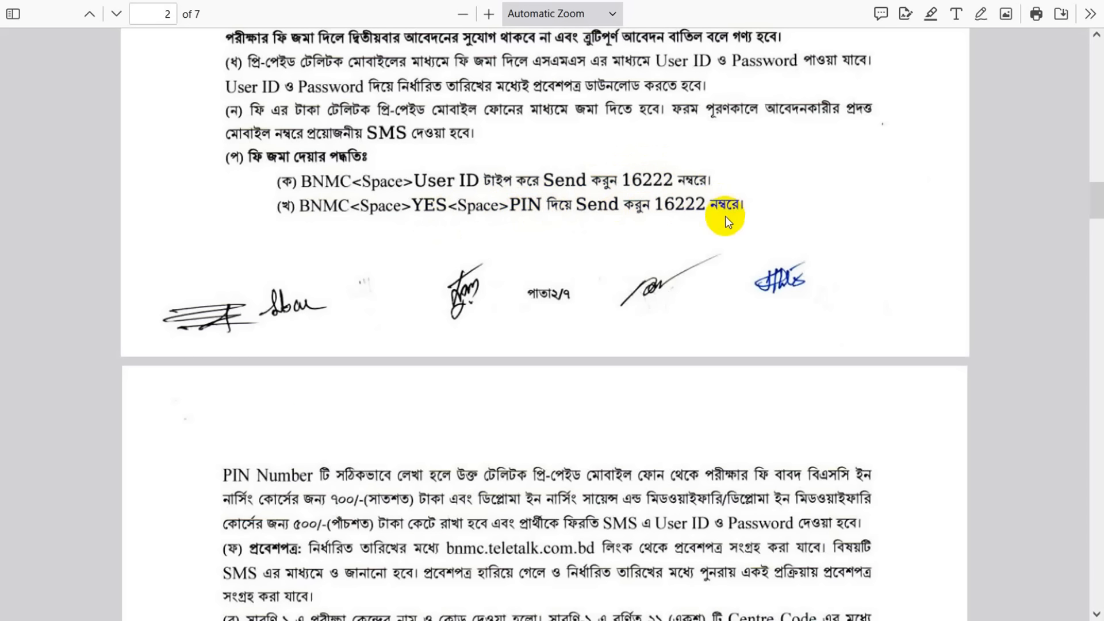
scroll(179, 360, "down", 3)
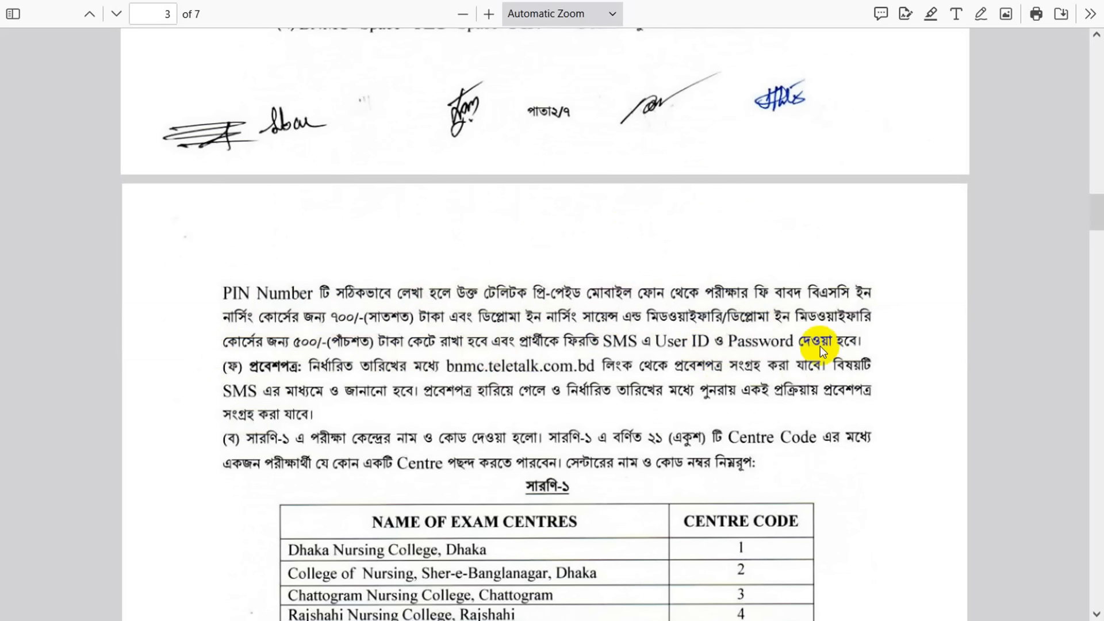
scroll(458, 397, "up", 3)
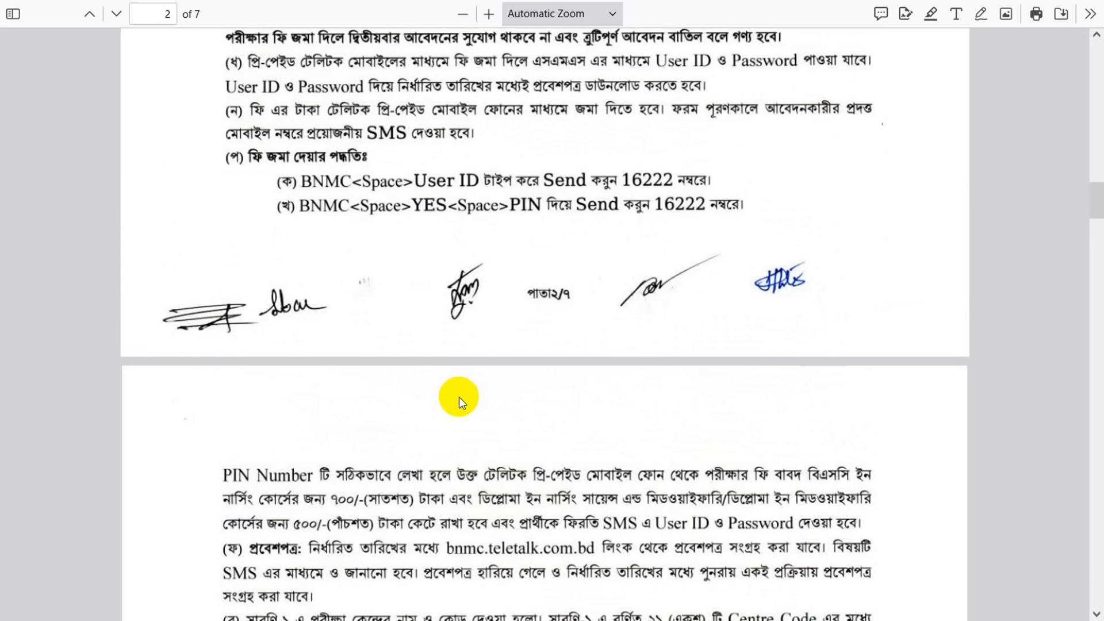